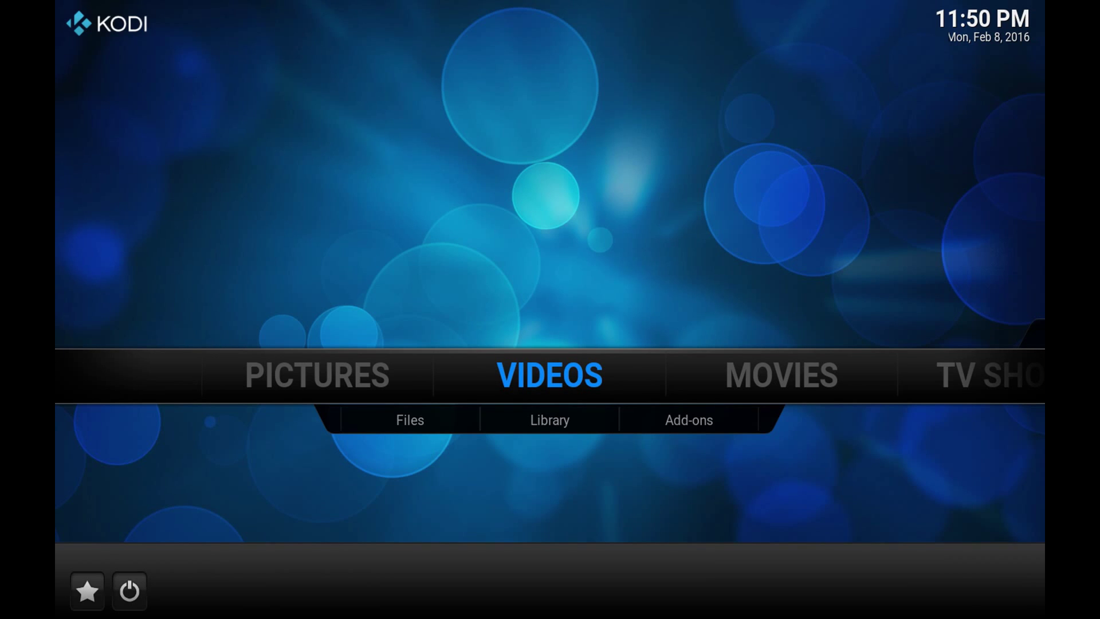
Step: Open the add-on Dependencies list from the system settings' add-on management
{"action": "key", "text": "Left"}
{"action": "key", "text": "Left"}
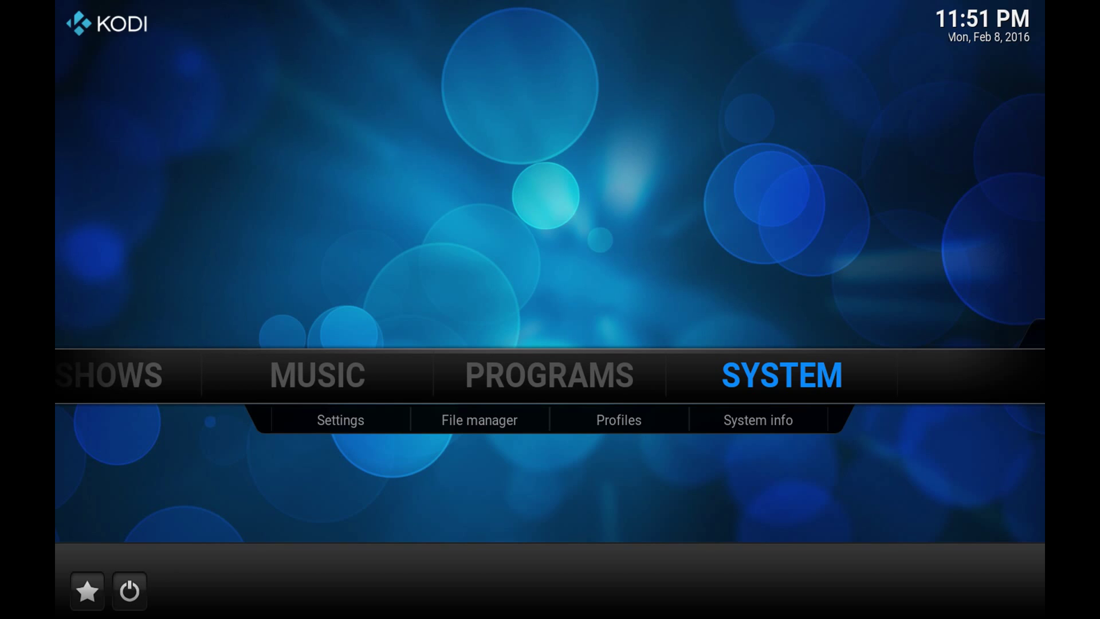
{"action": "key", "text": "Return"}
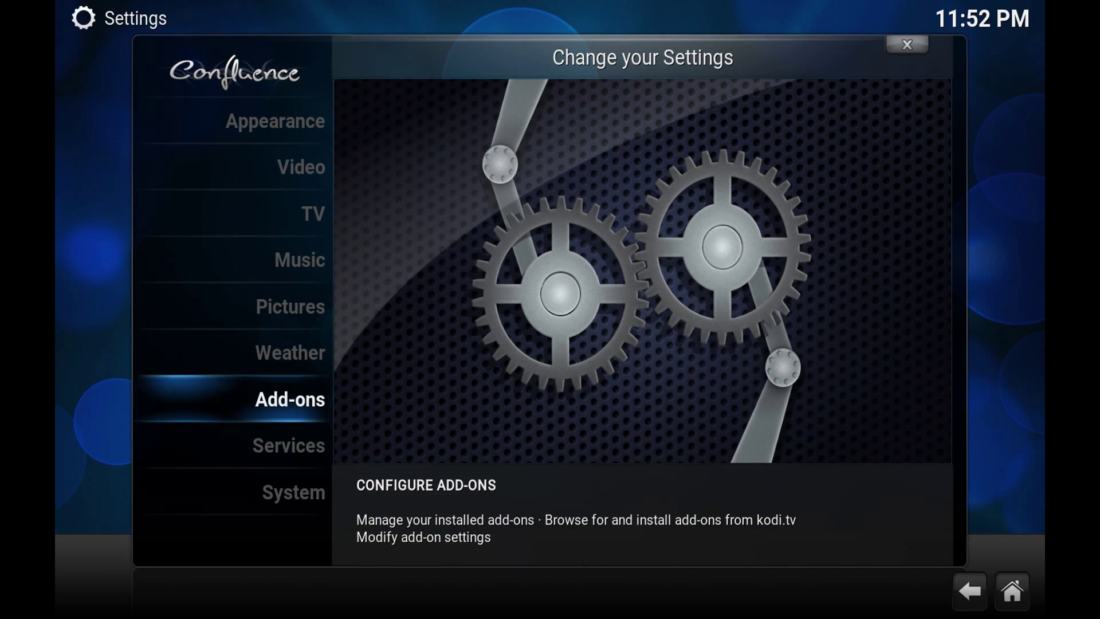
{"action": "key", "text": "Return"}
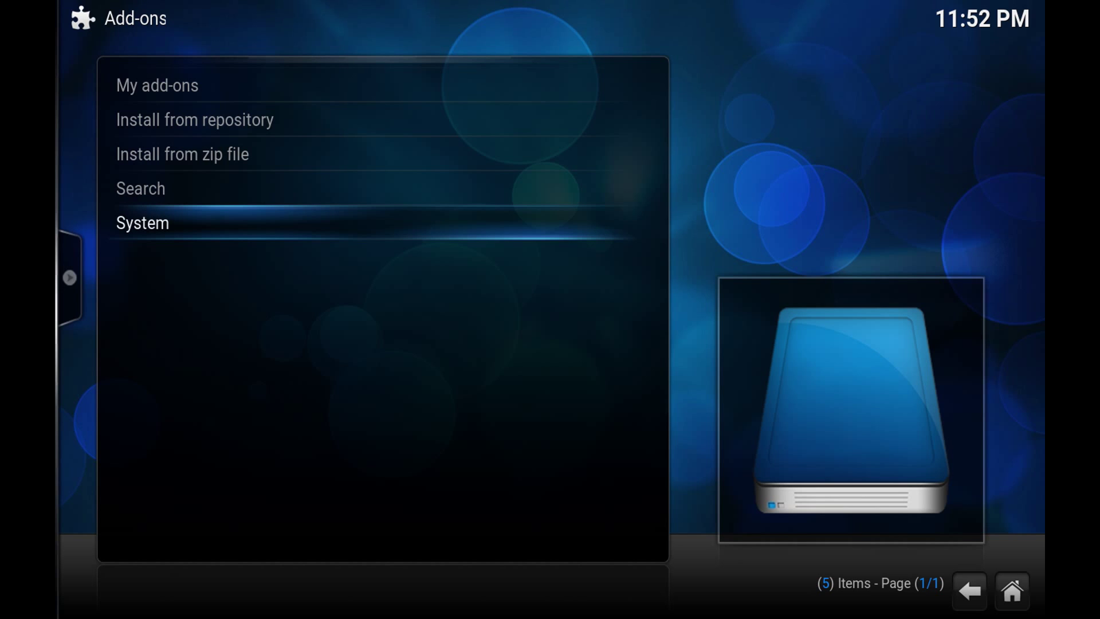
{"action": "key", "text": "Up"}
{"action": "key", "text": "Down"}
{"action": "key", "text": "Return"}
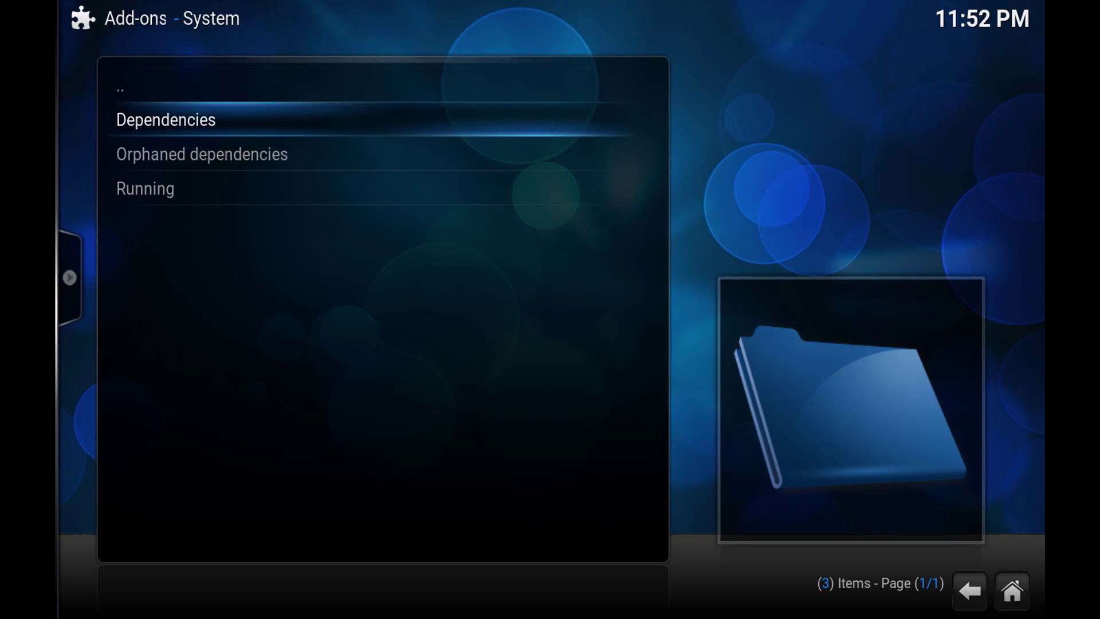
{"action": "key", "text": "Return"}
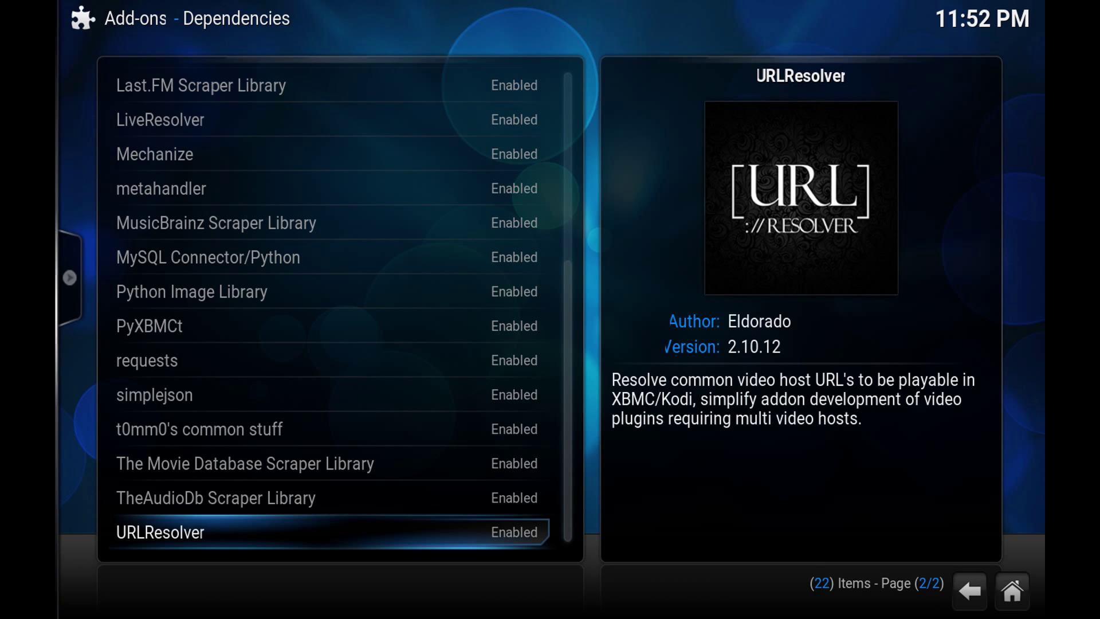
Step: Open URLResolver's configuration and go to the Real-Debrid section of the Universal Resolvers
{"action": "key", "text": "Return"}
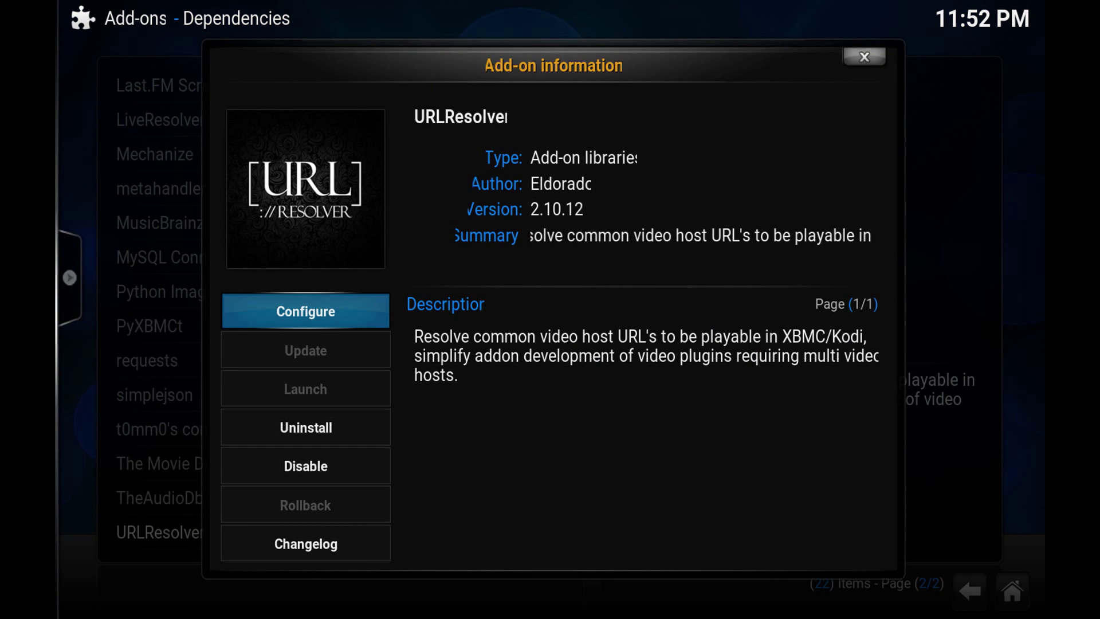
{"action": "key", "text": "Return"}
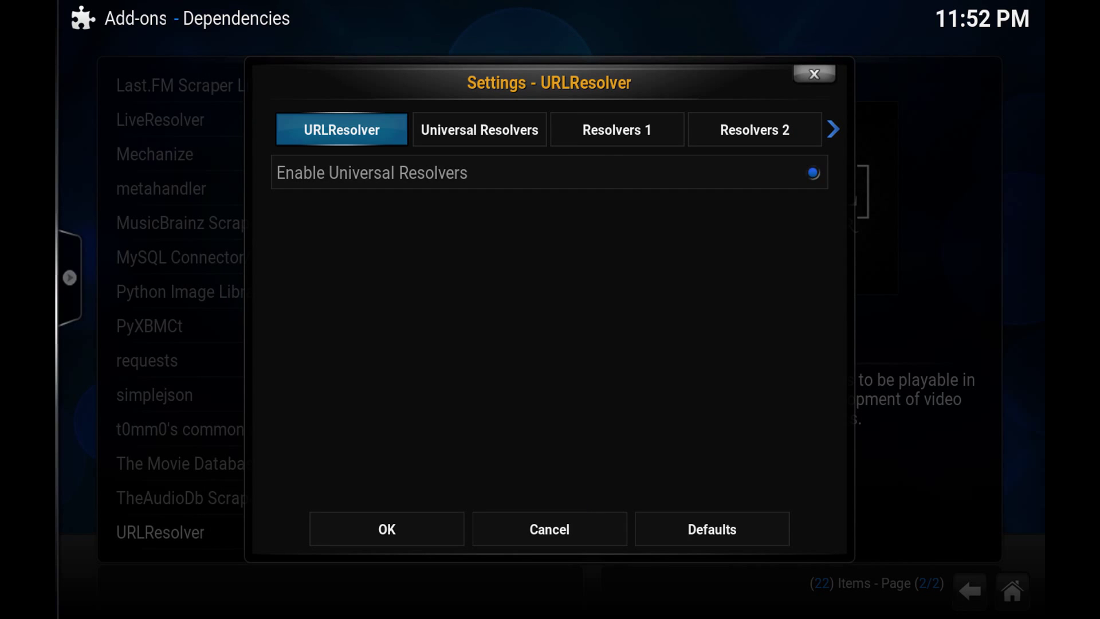
{"action": "key", "text": "Right"}
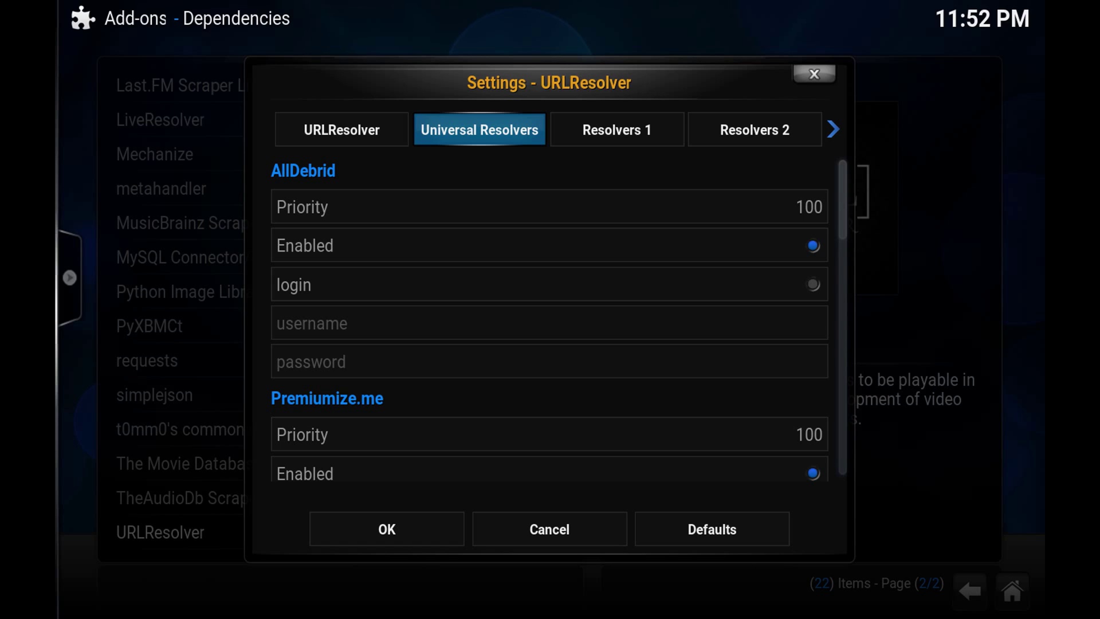
{"action": "key", "text": "Down"}
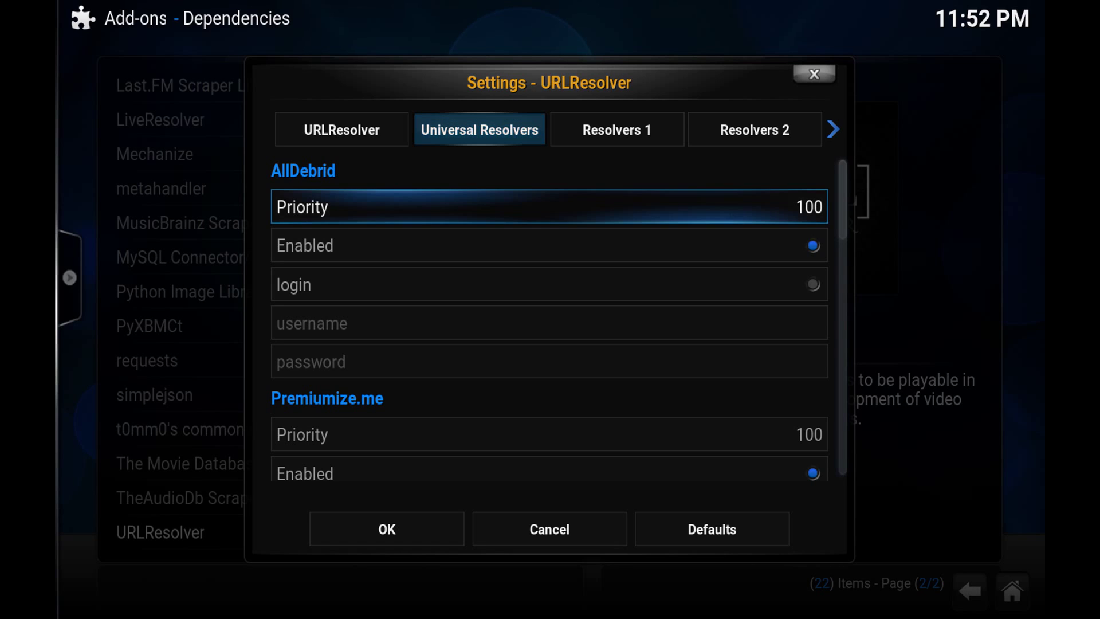
{"action": "key", "text": "Right"}
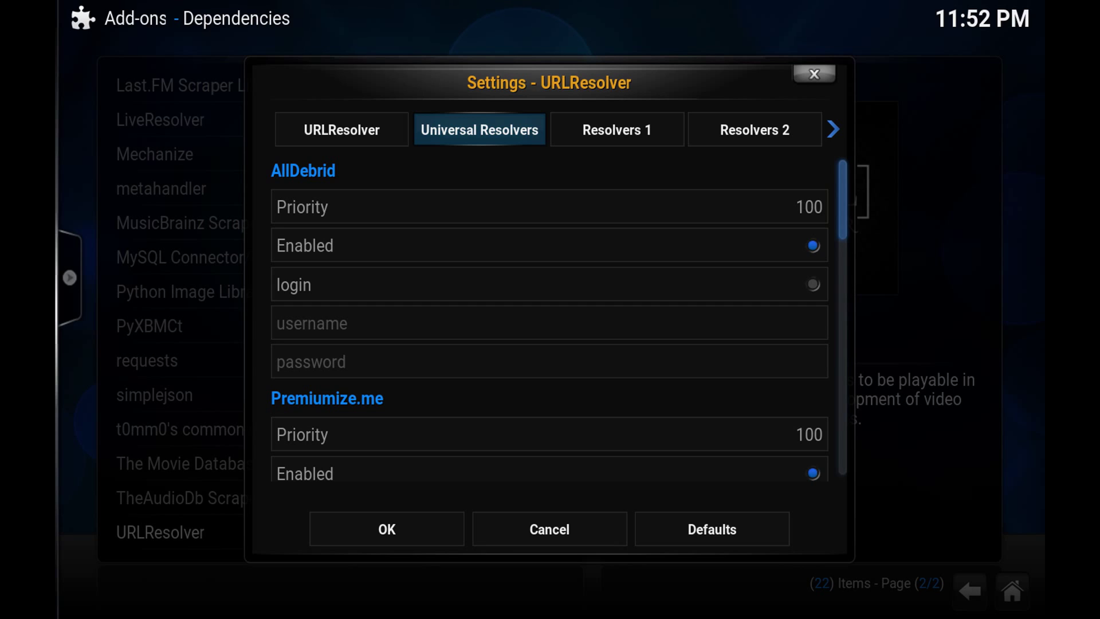
{"action": "key", "text": "Down"}
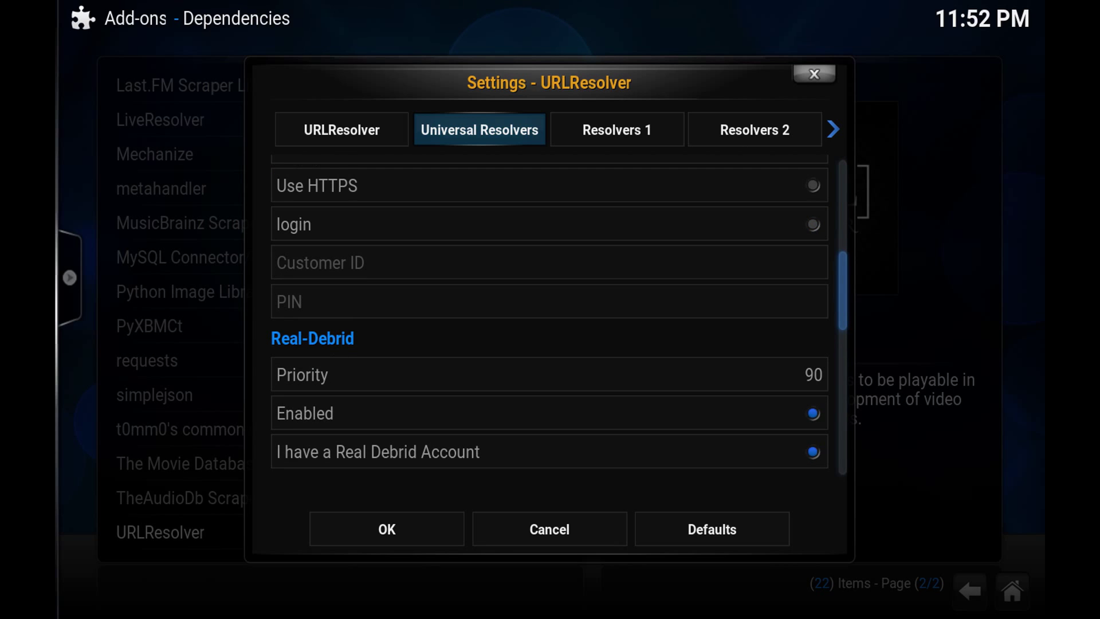
{"action": "key", "text": "Left"}
{"action": "key", "text": "Down"}
{"action": "key", "text": "Down"}
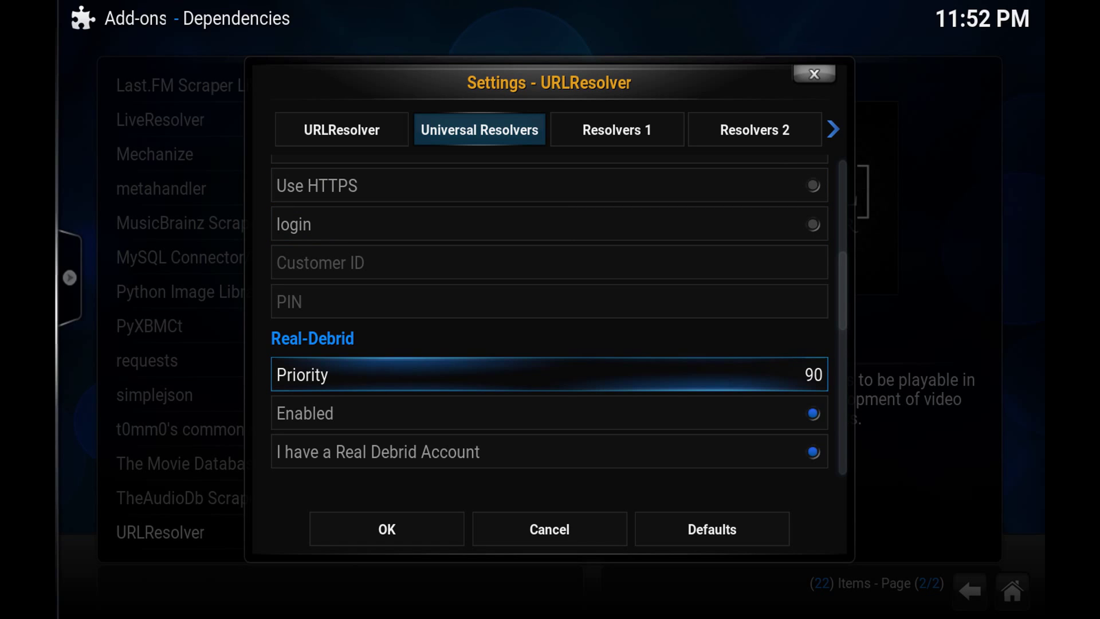
Step: Examine Real-Debrid's priority, its enabled state and the Real Debrid account option
{"action": "key", "text": "Down"}
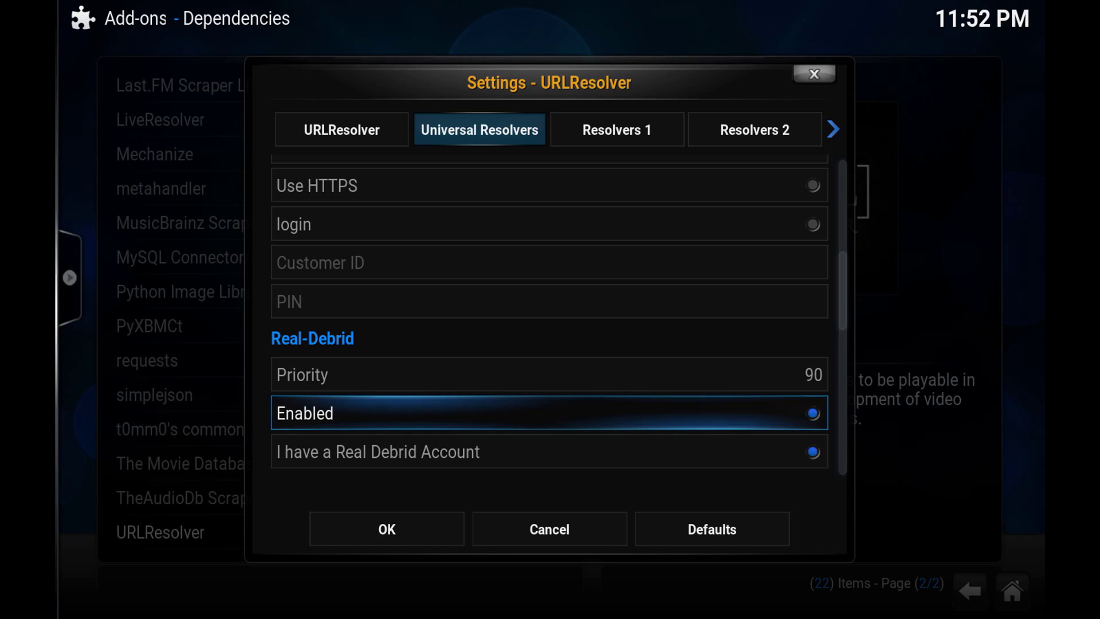
{"action": "key", "text": "Down"}
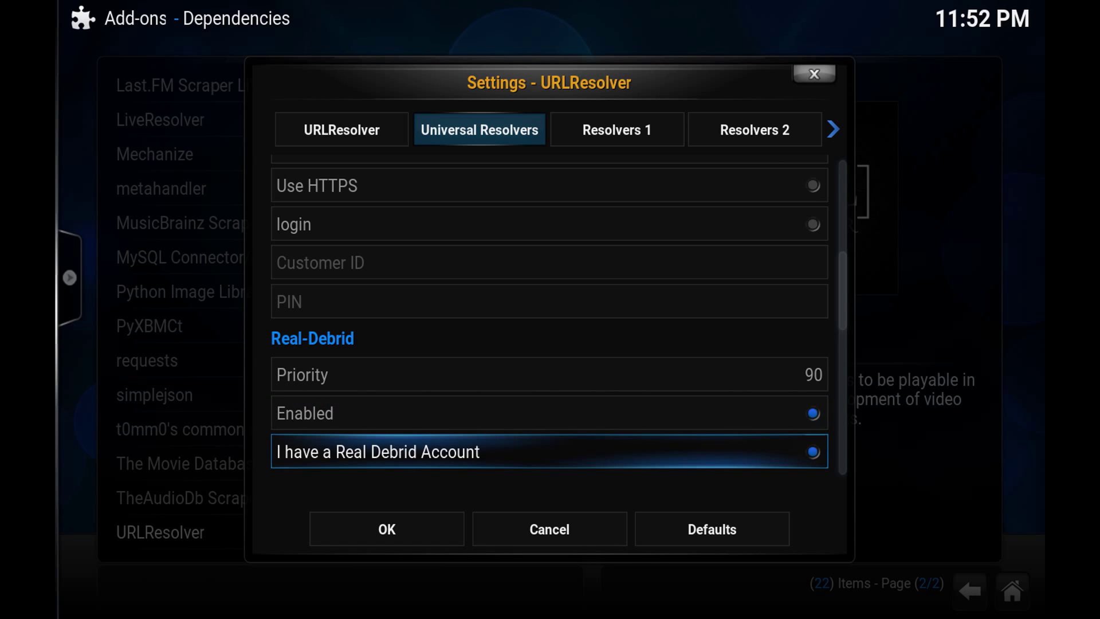
{"action": "key", "text": "Up"}
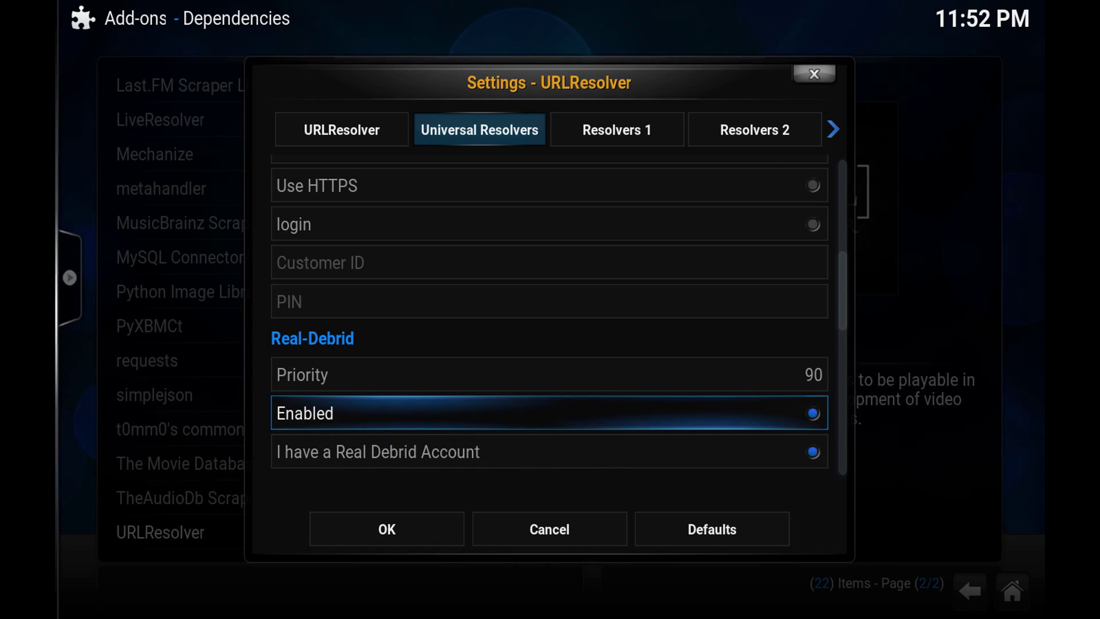
{"action": "key", "text": "Up"}
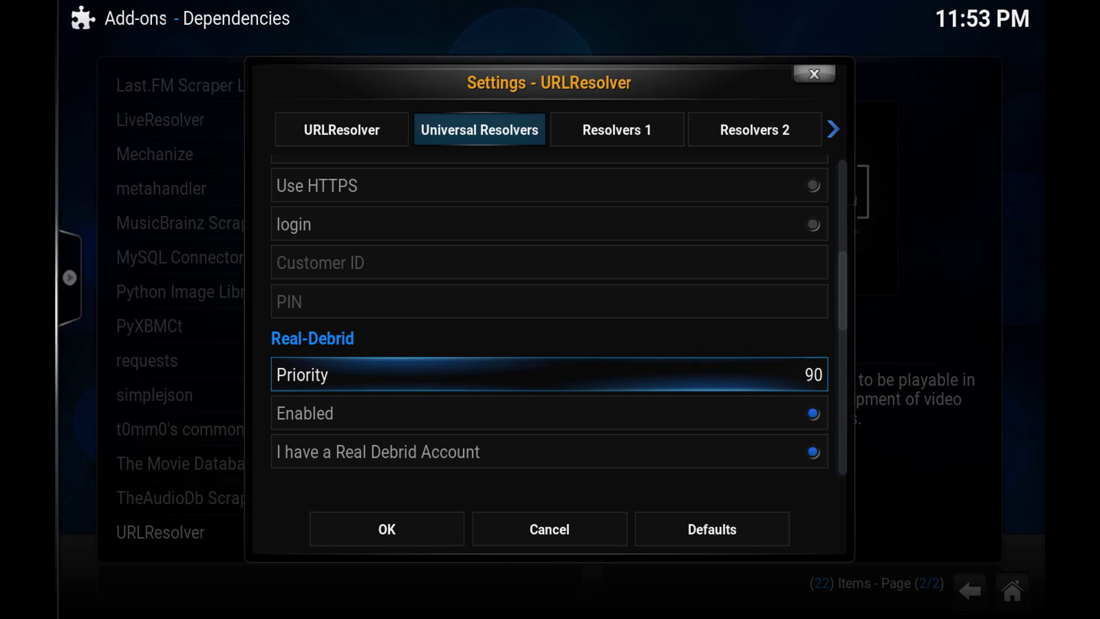
{"action": "key", "text": "Down"}
{"action": "key", "text": "Up"}
{"action": "key", "text": "Down"}
{"action": "key", "text": "Down"}
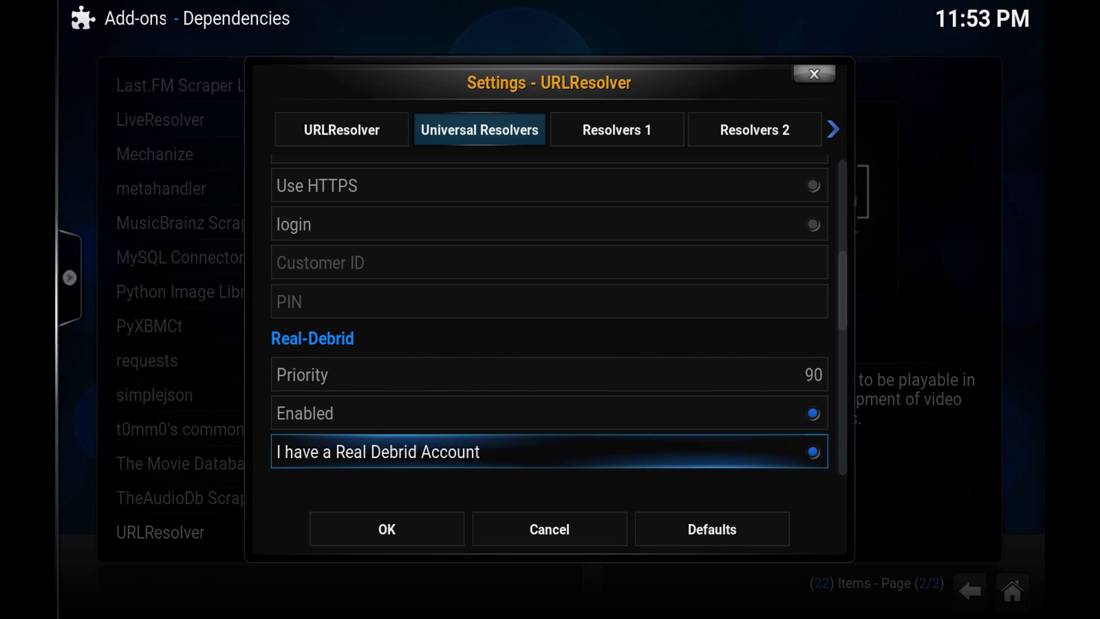
Step: Go past the remaining universal resolver options and accept the URLResolver settings
{"action": "key", "text": "Down"}
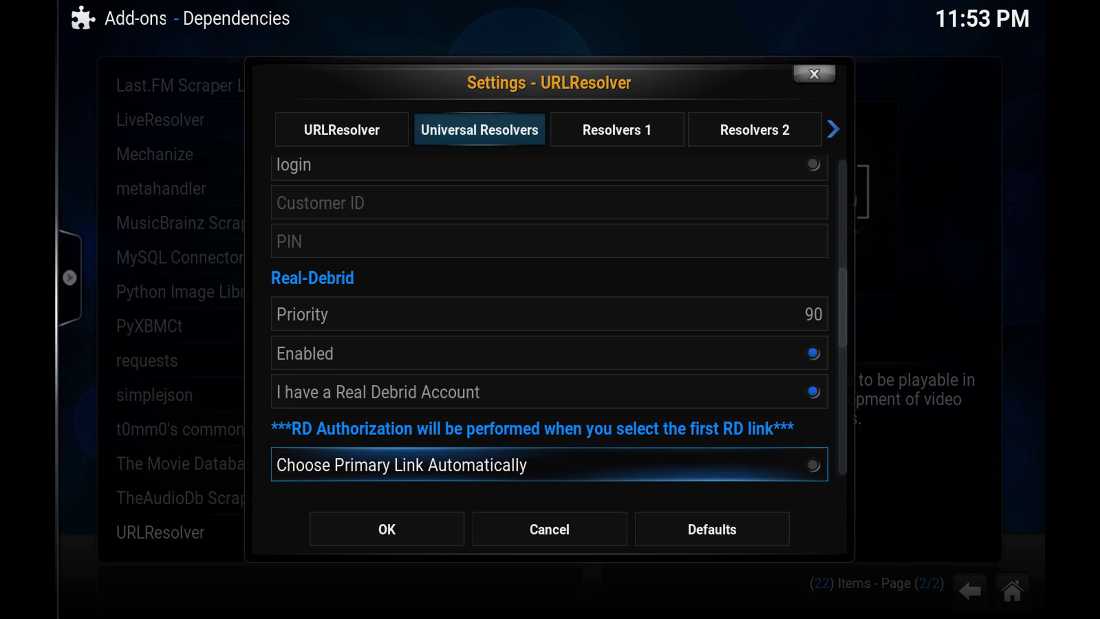
{"action": "key", "text": "Down"}
{"action": "key", "text": "Down"}
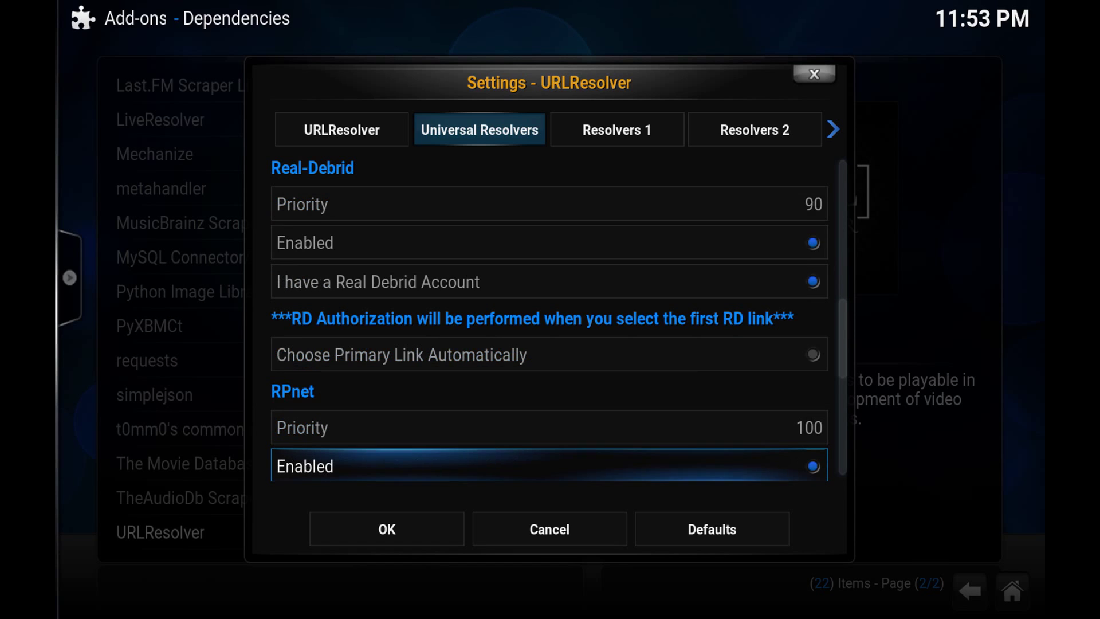
{"action": "key", "text": "Down"}
{"action": "key", "text": "Down"}
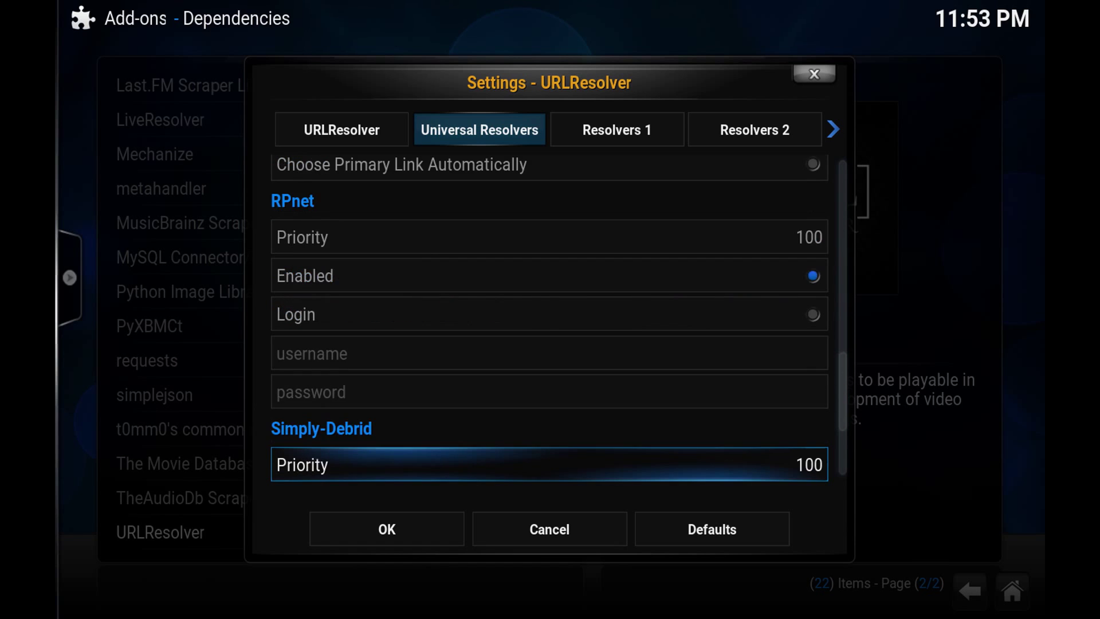
{"action": "key", "text": "Down"}
{"action": "key", "text": "Down"}
{"action": "key", "text": "Down"}
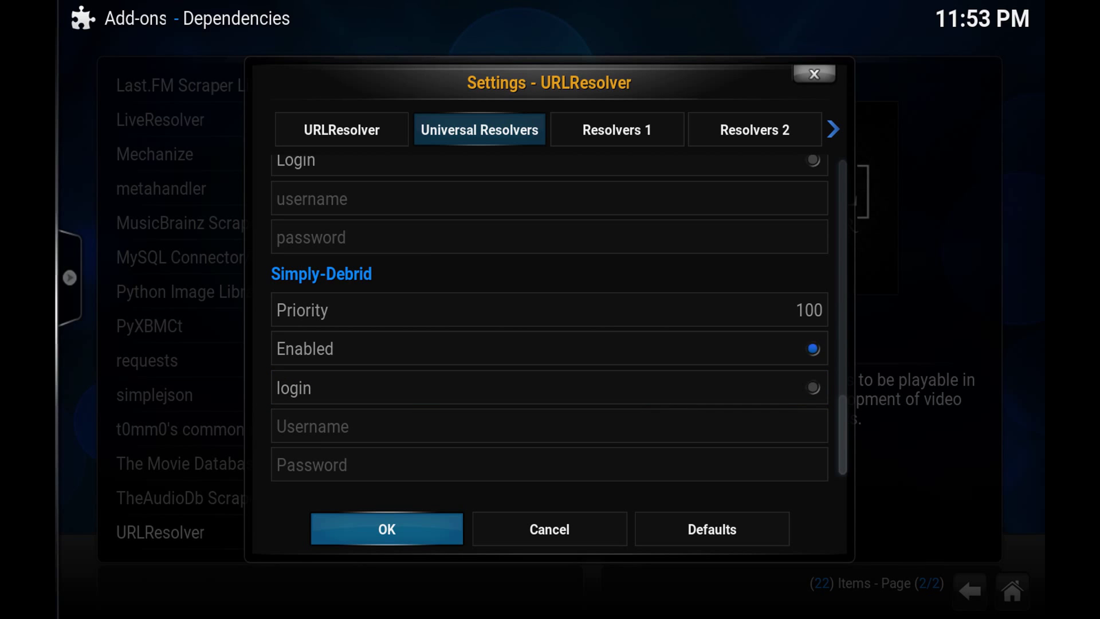
{"action": "key", "text": "Return"}
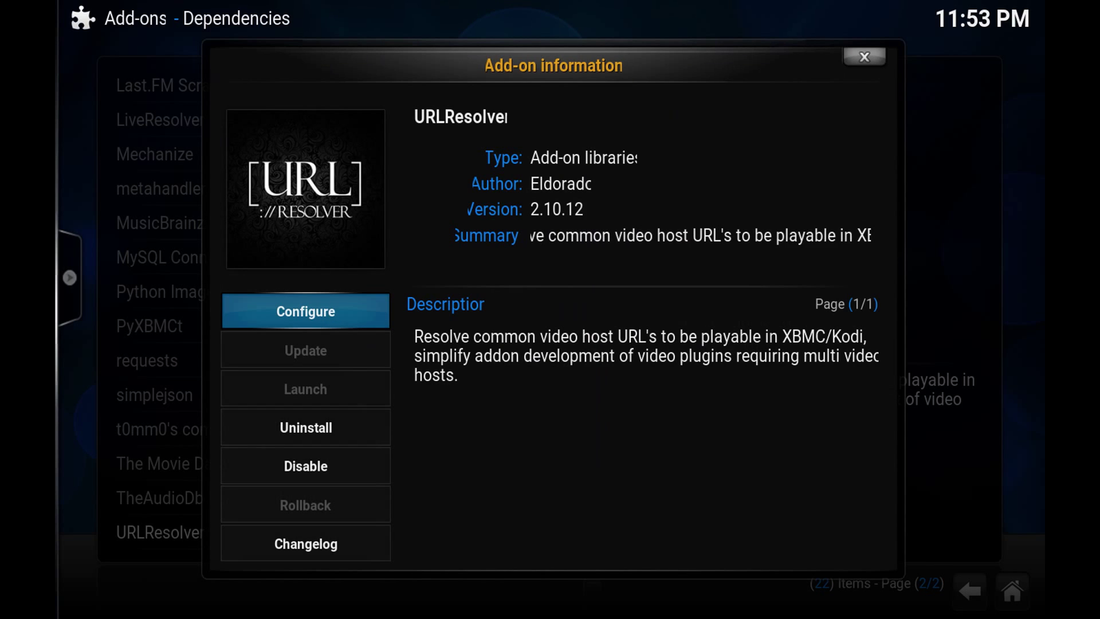
Step: Leave the add-on information and the settings, returning to the home screen
{"action": "key", "text": "Escape"}
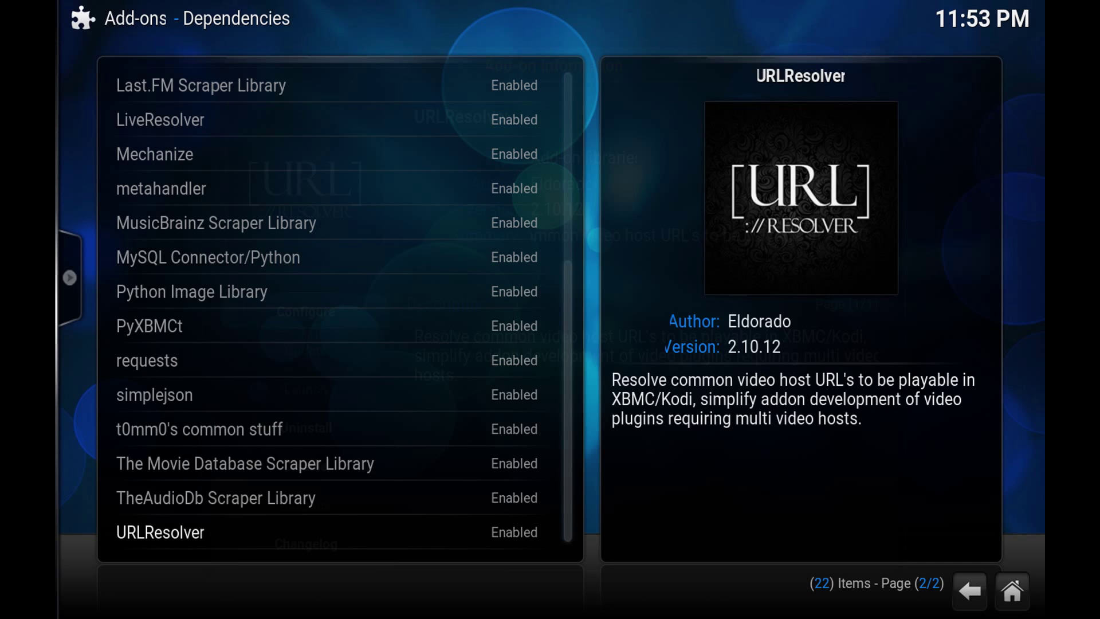
{"action": "key", "text": "Escape"}
{"action": "key", "text": "Escape"}
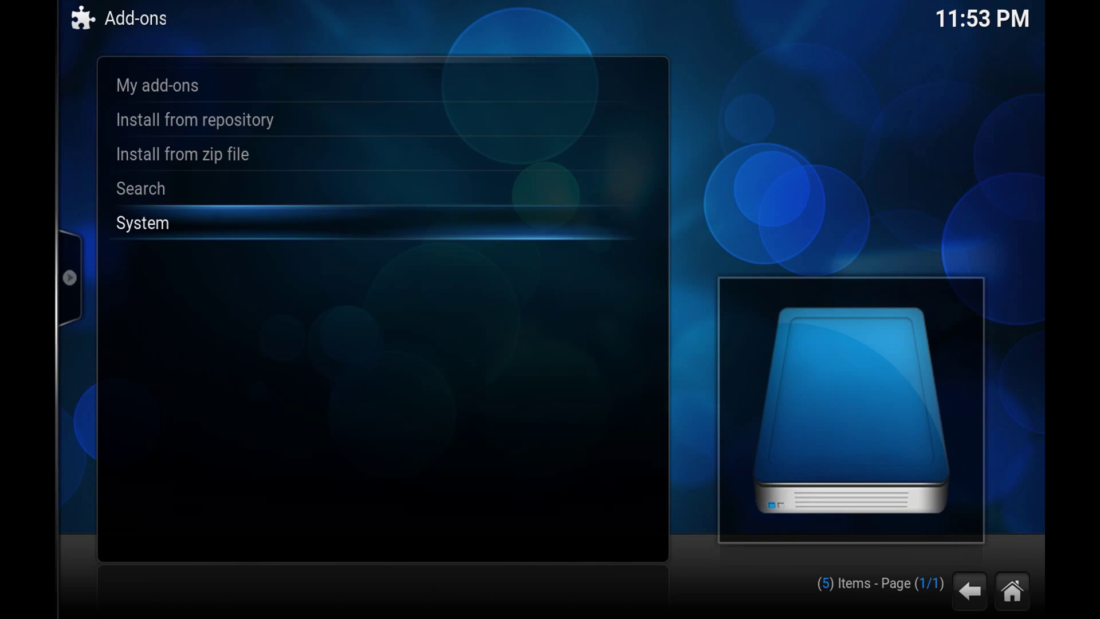
{"action": "key", "text": "Escape"}
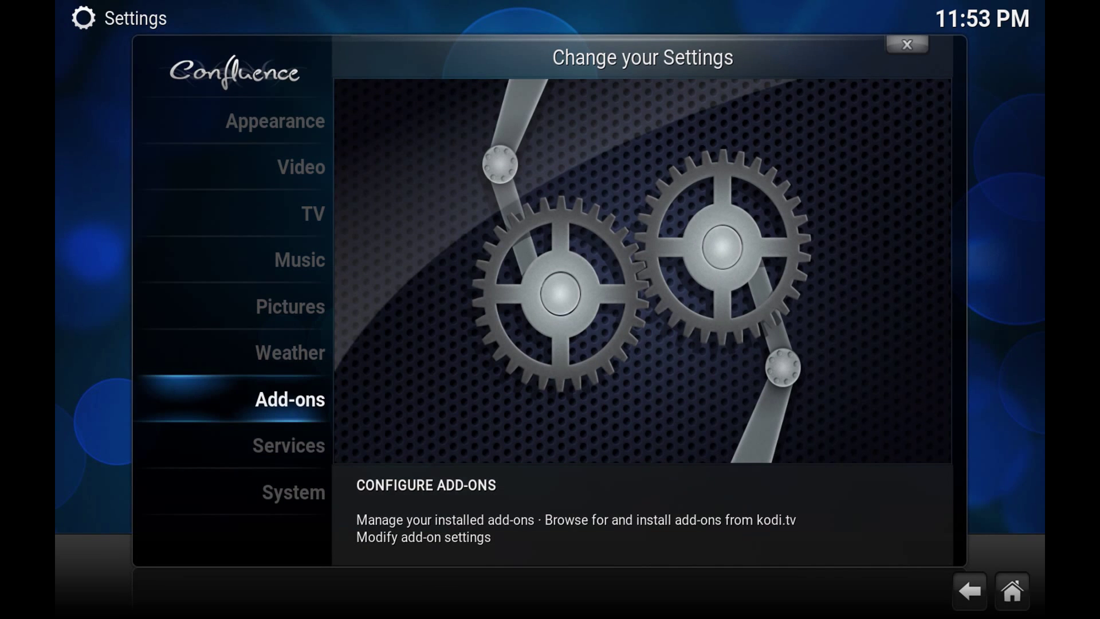
{"action": "key", "text": "Escape"}
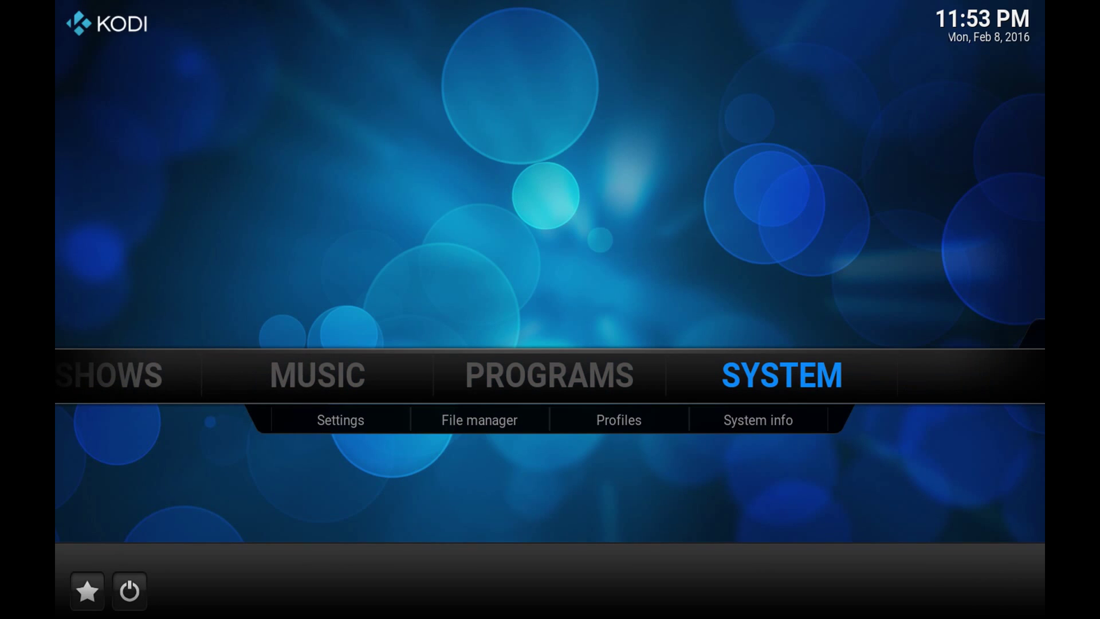
Step: Open the list of video add-ons from the home screen
{"action": "key", "text": "Left"}
{"action": "key", "text": "Left"}
{"action": "key", "text": "Left"}
{"action": "key", "text": "Left"}
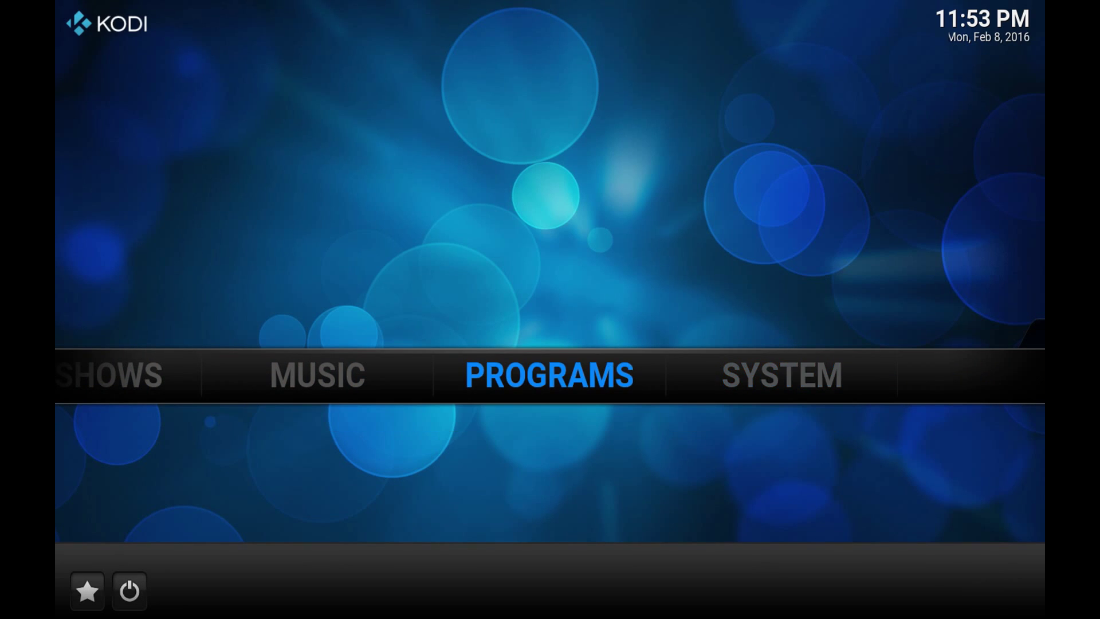
{"action": "key", "text": "Left"}
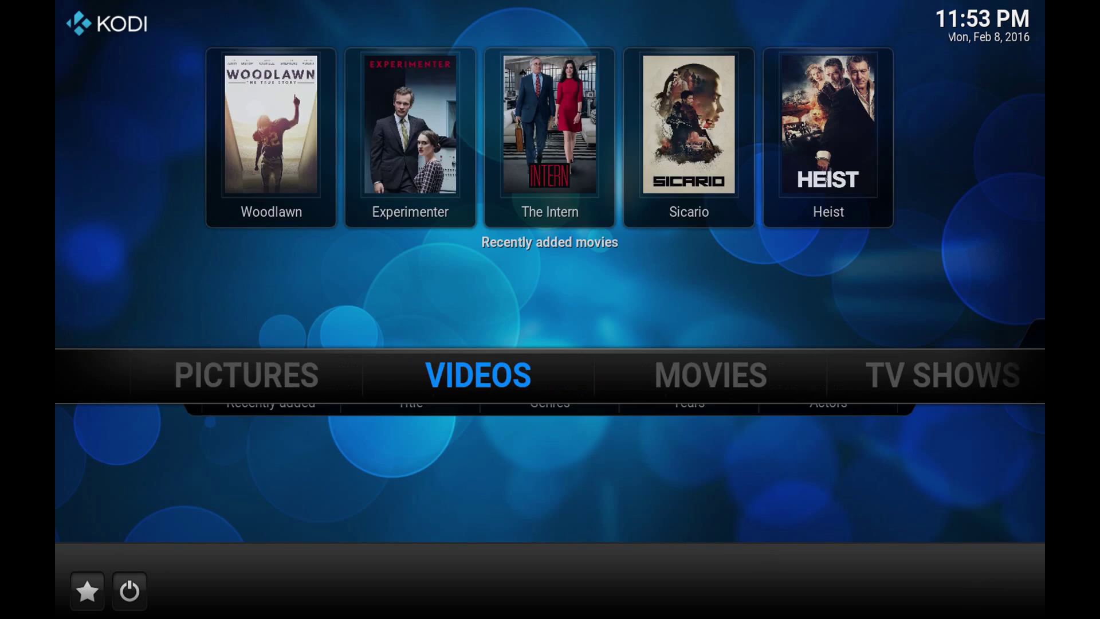
{"action": "key", "text": "Down"}
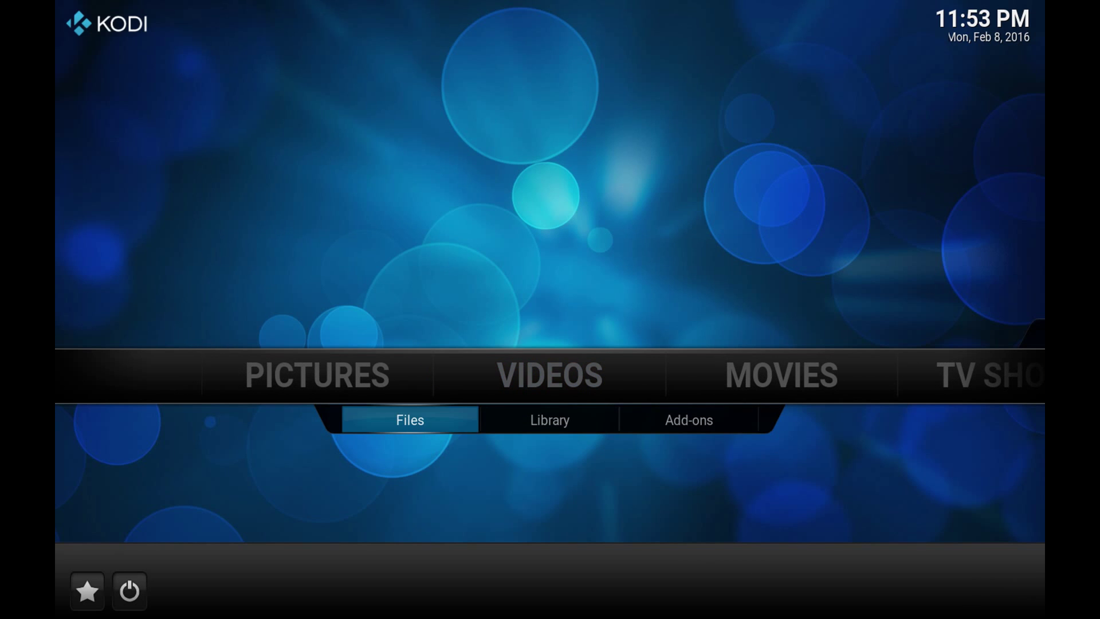
{"action": "key", "text": "Right"}
{"action": "key", "text": "Right"}
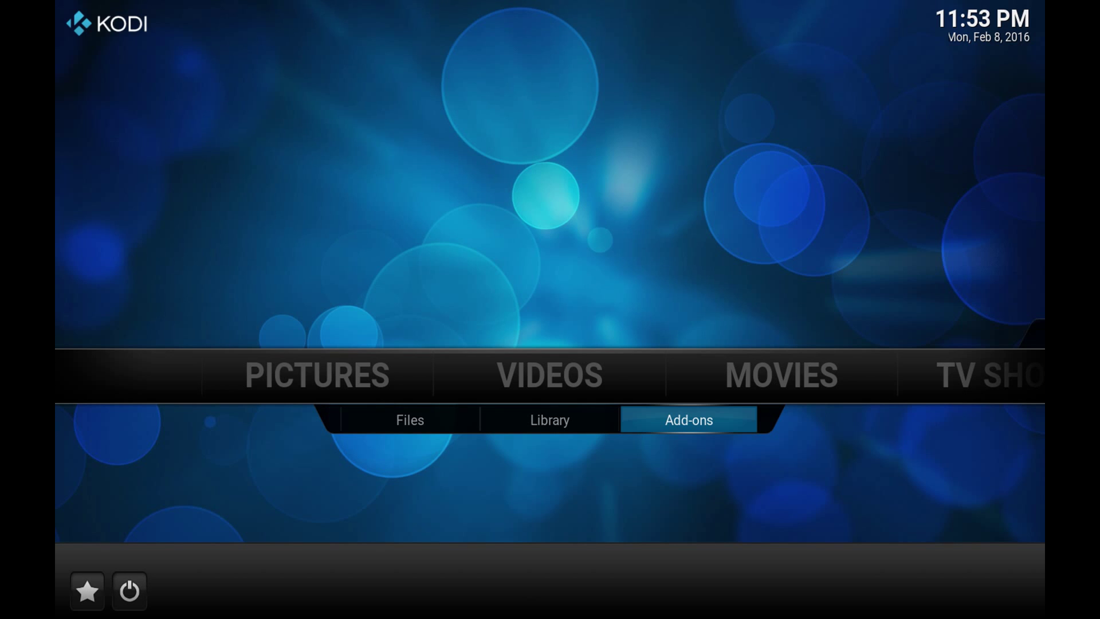
{"action": "key", "text": "Return"}
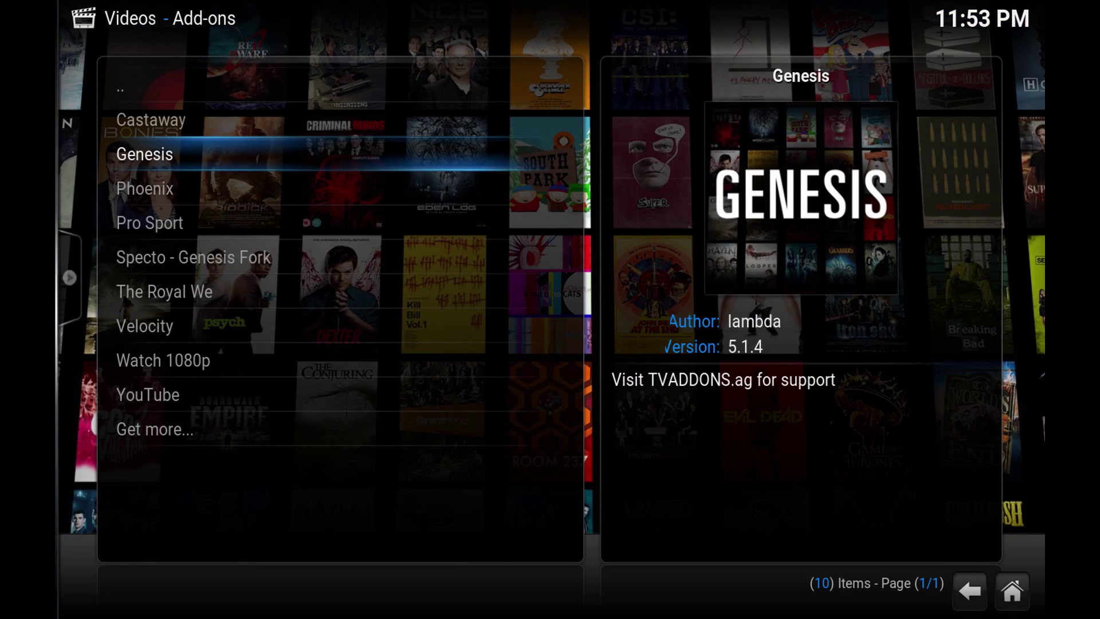
Step: Launch the Velocity add-on and open its Movies category
{"action": "key", "text": "Down"}
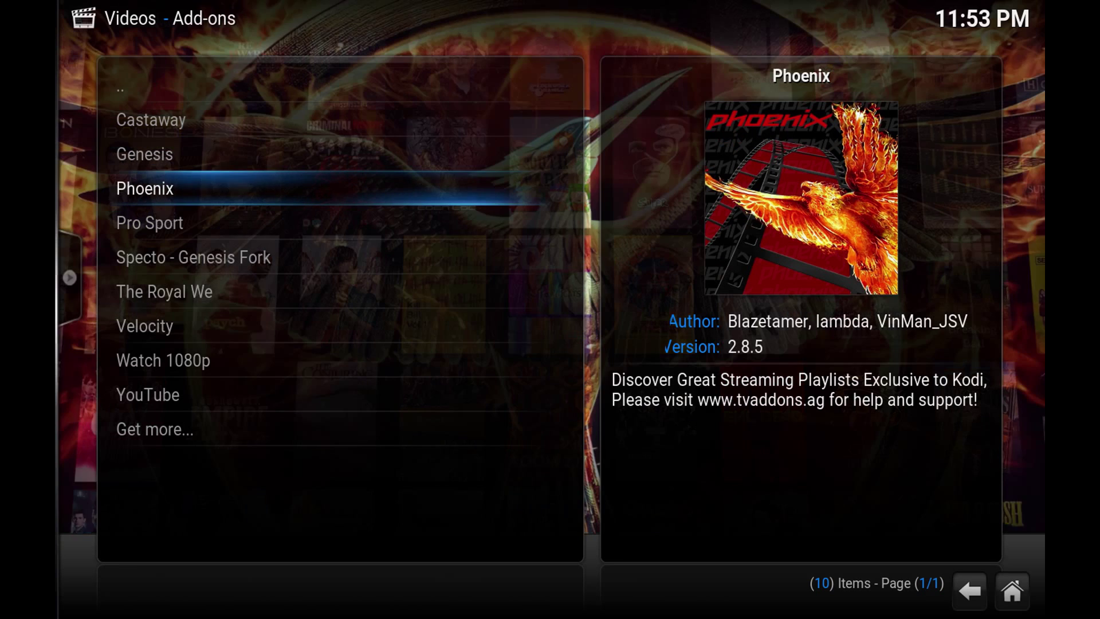
{"action": "key", "text": "Down"}
{"action": "key", "text": "Down"}
{"action": "key", "text": "Down"}
{"action": "key", "text": "Down"}
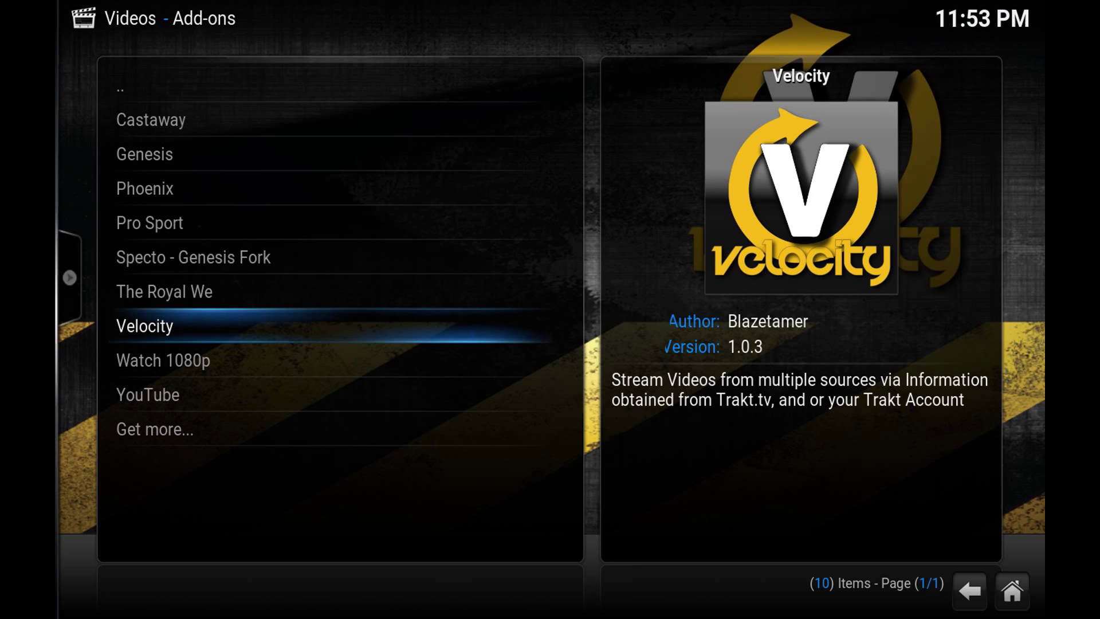
{"action": "key", "text": "Return"}
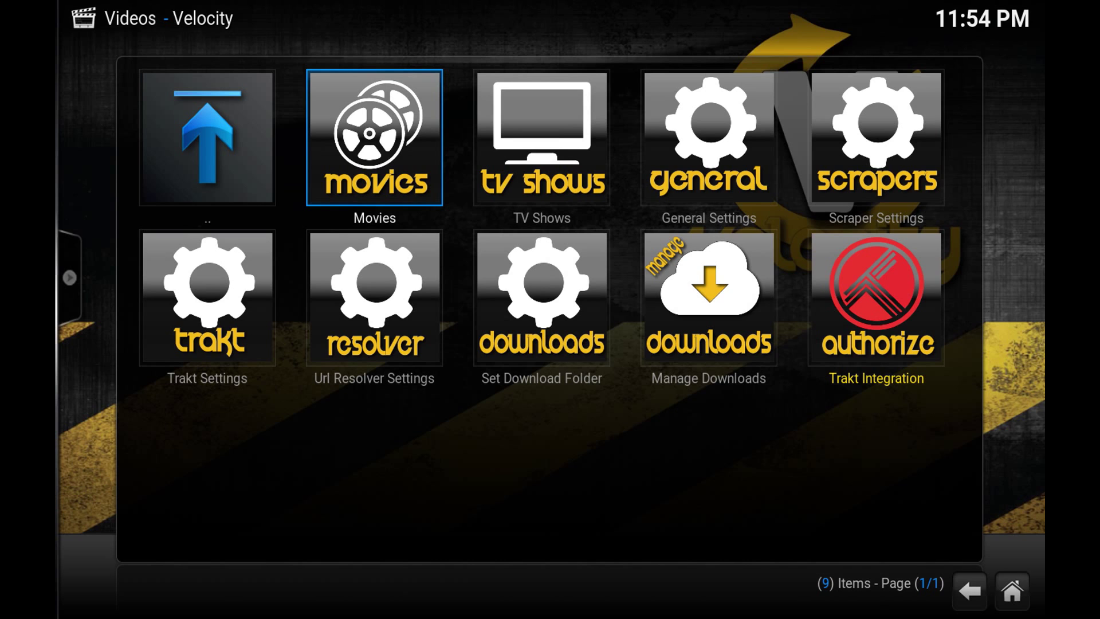
{"action": "key", "text": "Return"}
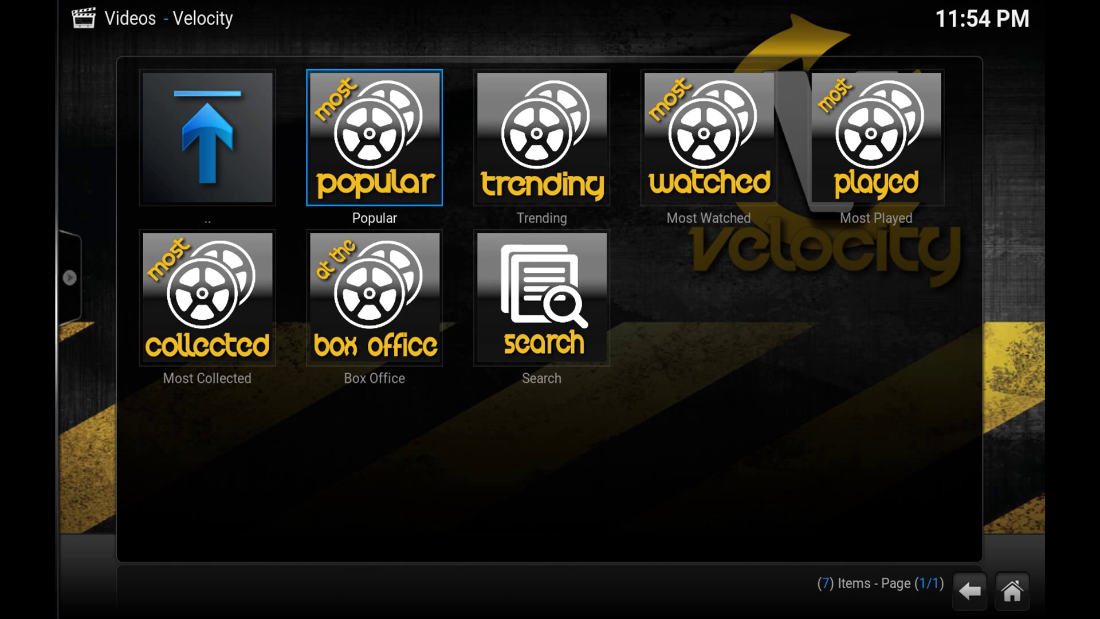
Step: Open the Popular movies list in Velocity and load the sources for The Avengers (2012)
{"action": "key", "text": "Return"}
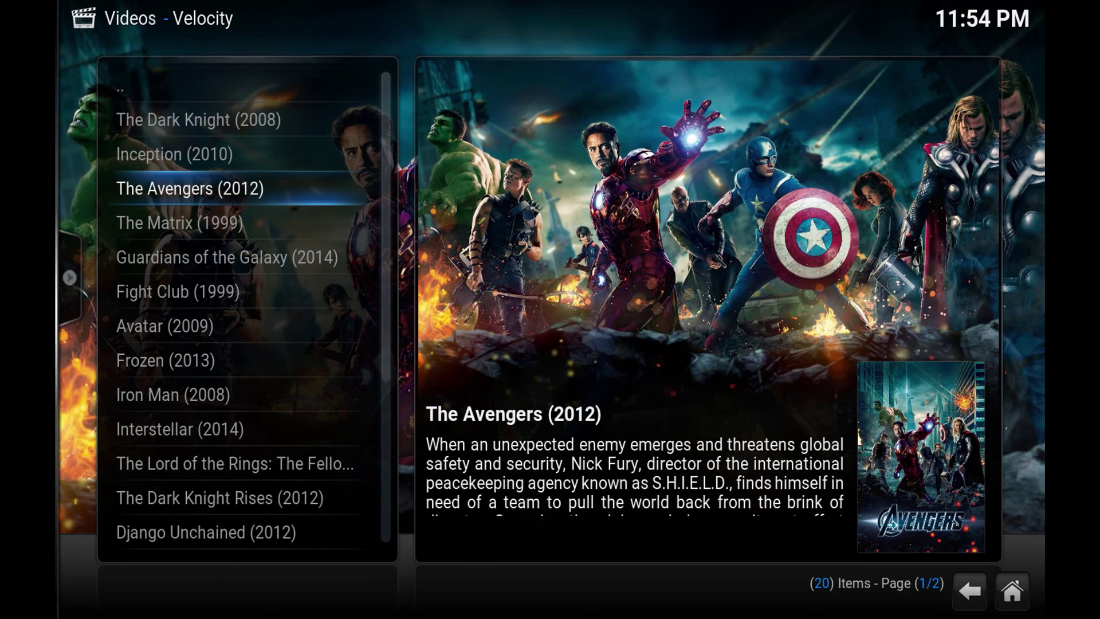
{"action": "key", "text": "Return"}
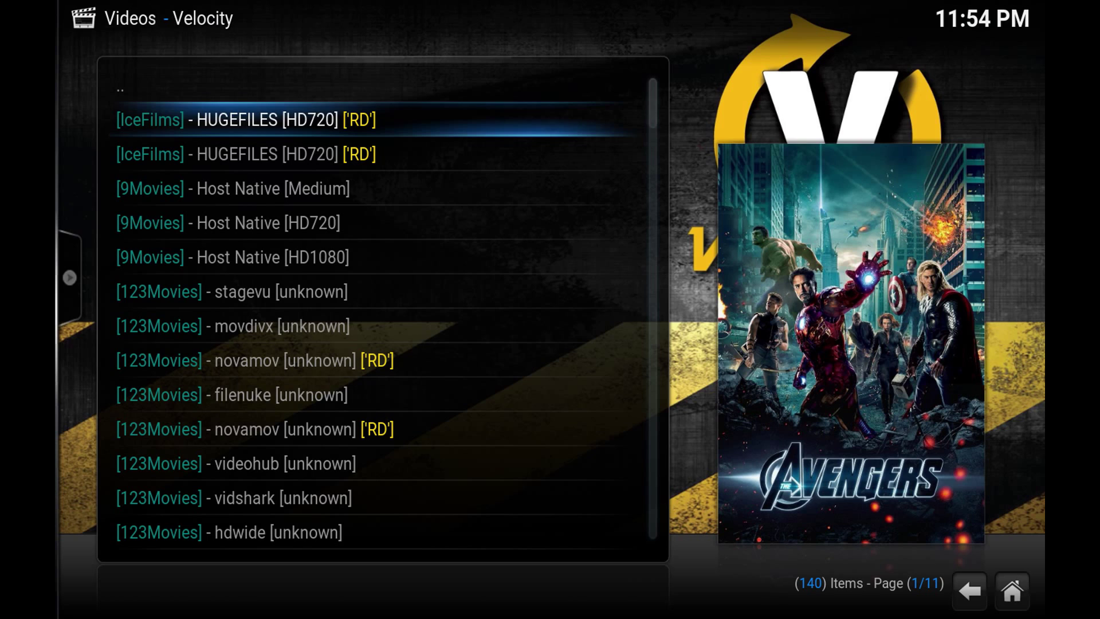
Step: Play The Avengers from the first IceFilms HUGEFILES [HD720] source marked 'RD'
{"action": "key", "text": "Down"}
{"action": "key", "text": "Up"}
{"action": "key", "text": "Down"}
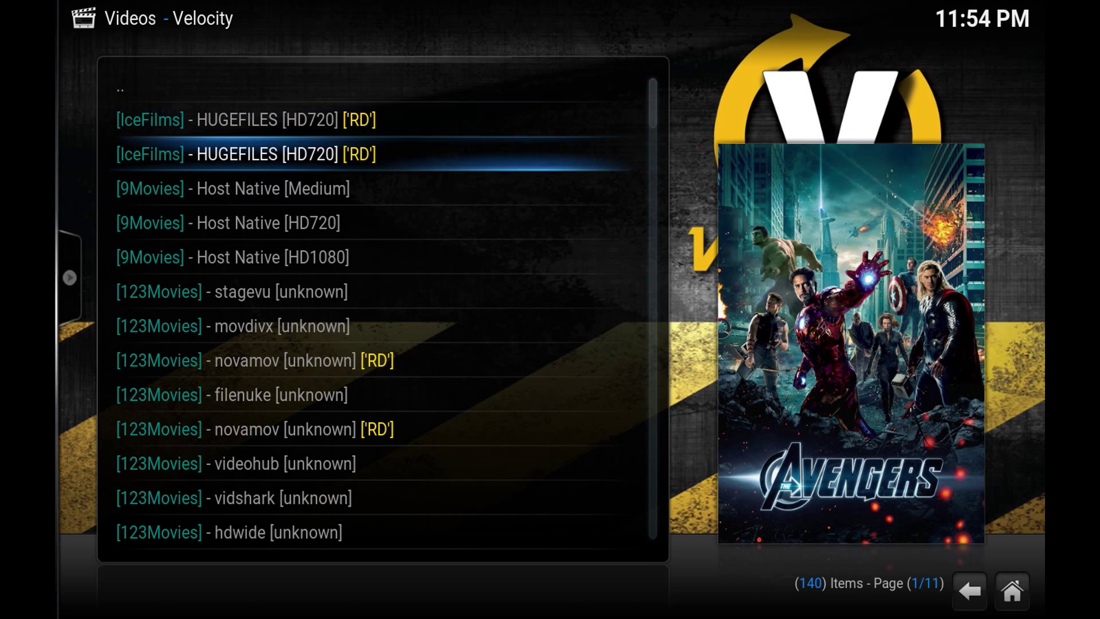
{"action": "key", "text": "Up"}
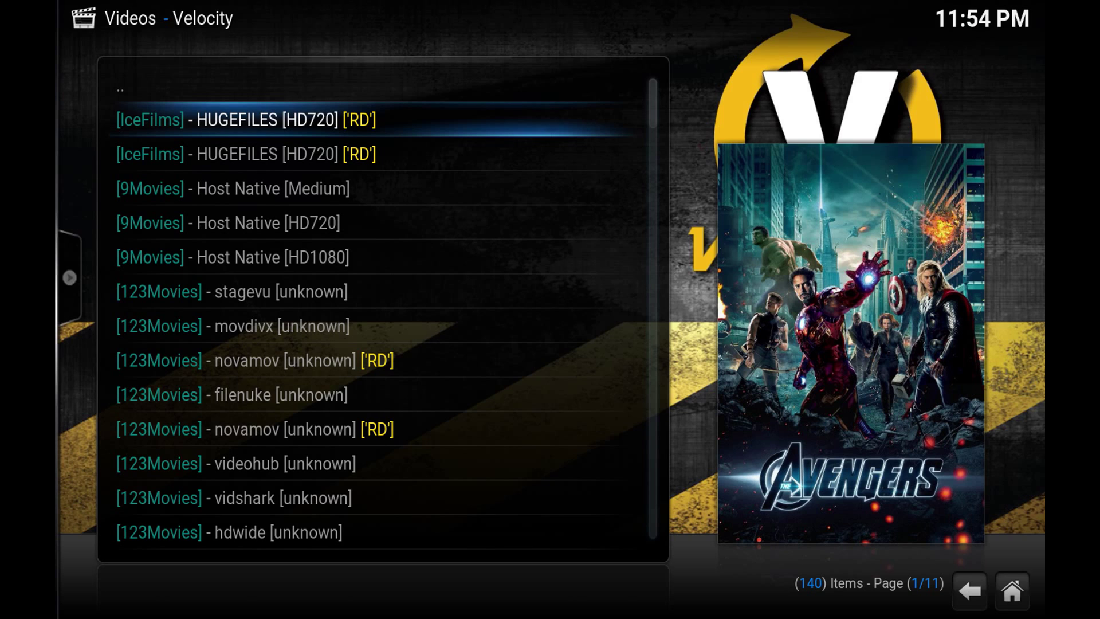
{"action": "key", "text": "Down"}
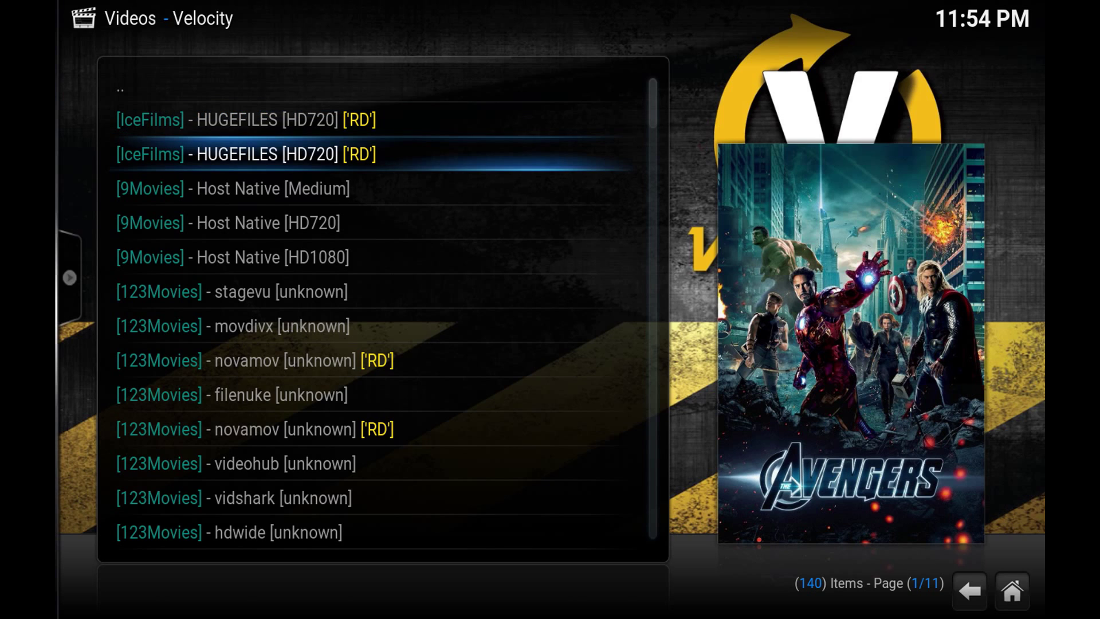
{"action": "key", "text": "Up"}
{"action": "key", "text": "Down"}
{"action": "key", "text": "Up"}
{"action": "key", "text": "Down"}
{"action": "key", "text": "Up"}
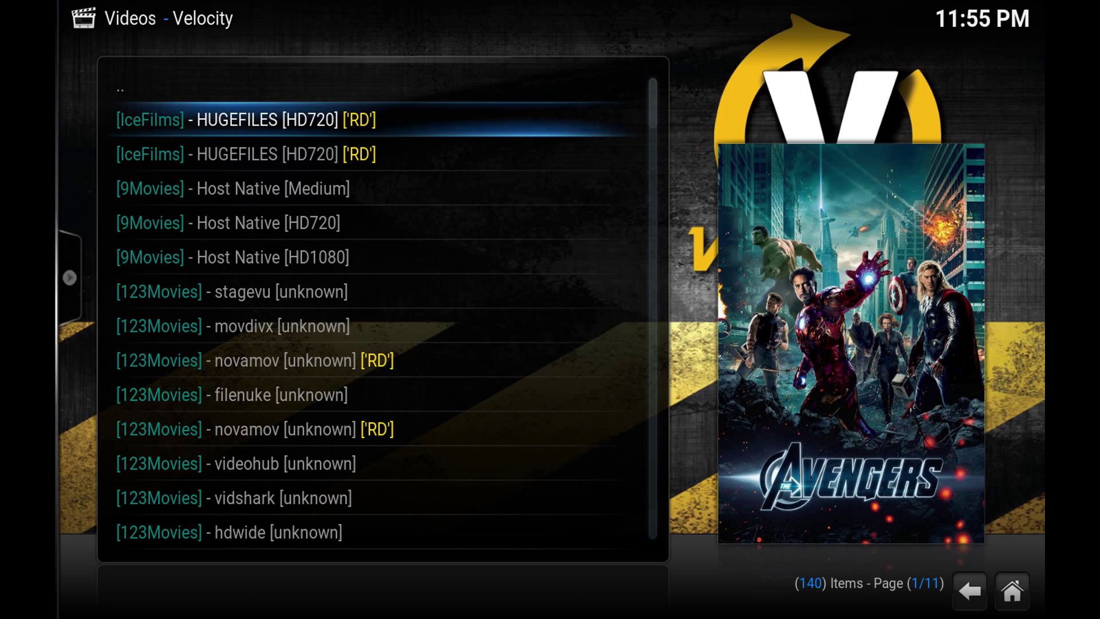
{"action": "key", "text": "Return"}
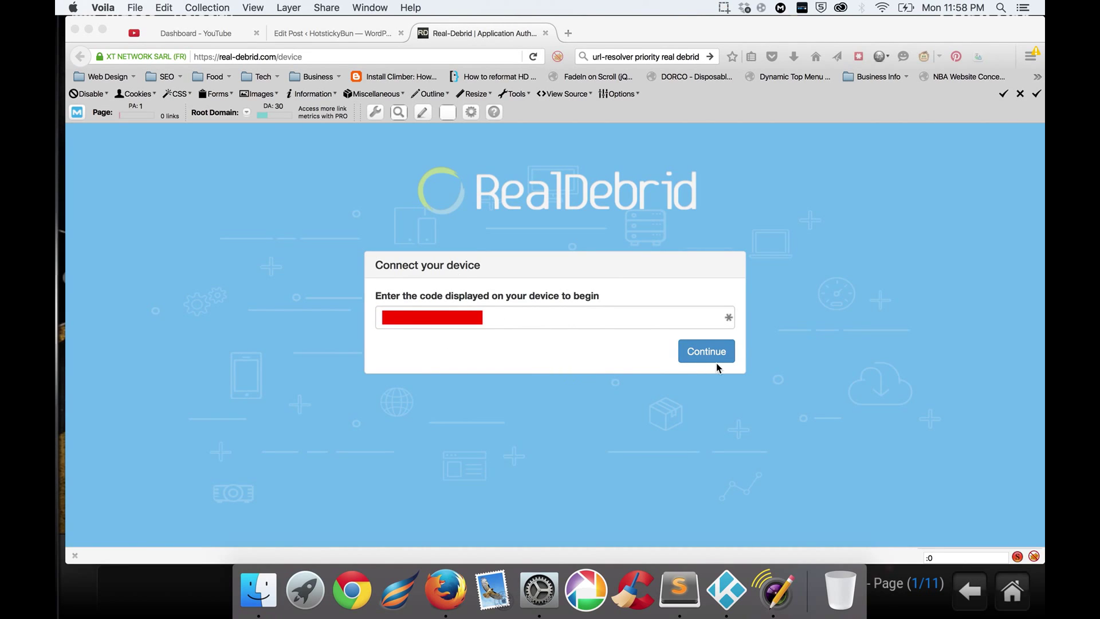
Step: In Firefox, submit the device code to Real-Debrid and allow Kodi URLResolver to unrestrict links, switching back to Kodi
{"action": "left_click", "coordinate": [724, 384]}
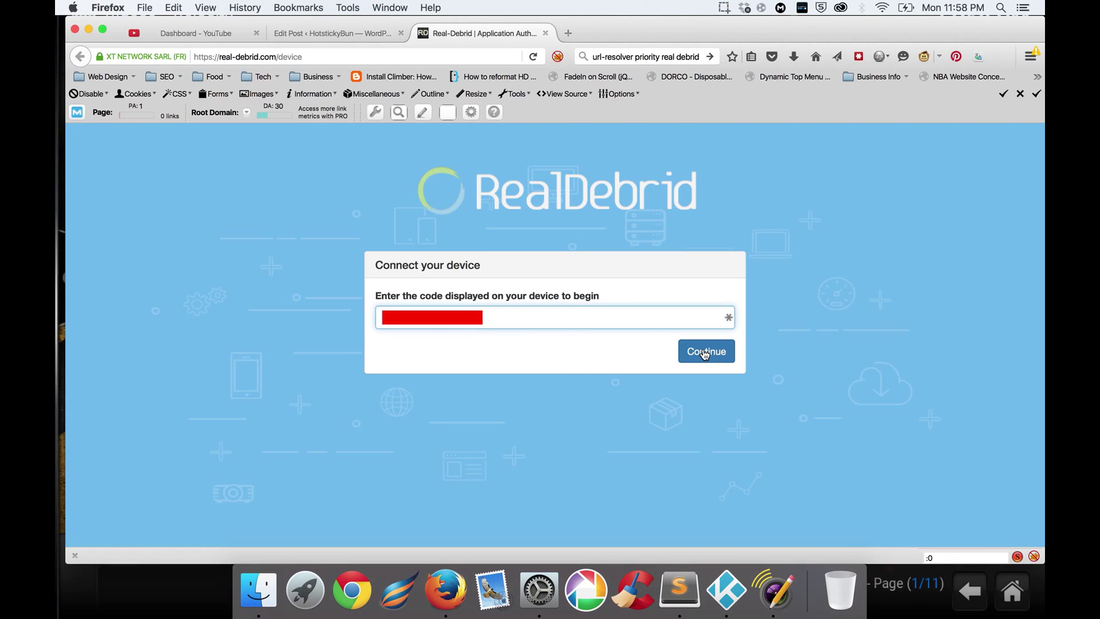
{"action": "left_click", "coordinate": [705, 354]}
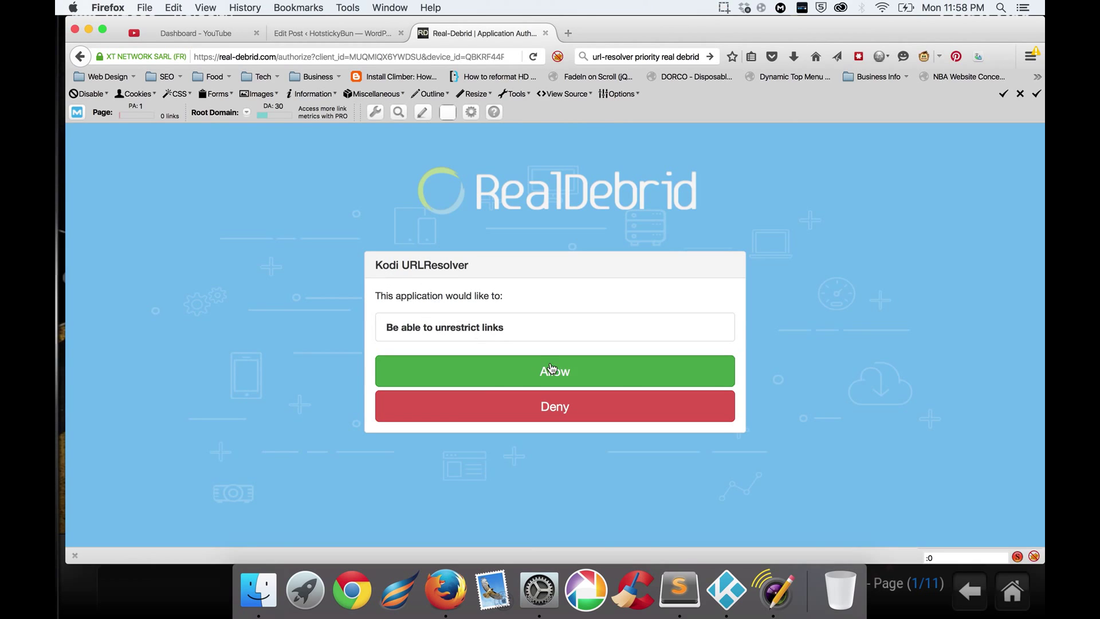
{"action": "left_click", "coordinate": [570, 373]}
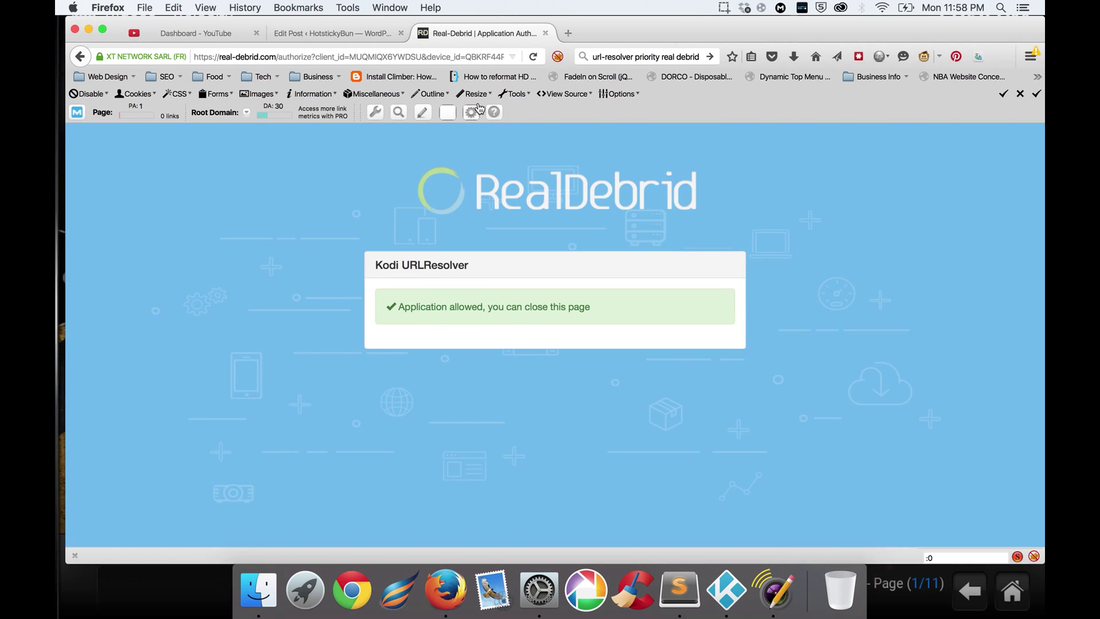
{"action": "left_click", "coordinate": [726, 590]}
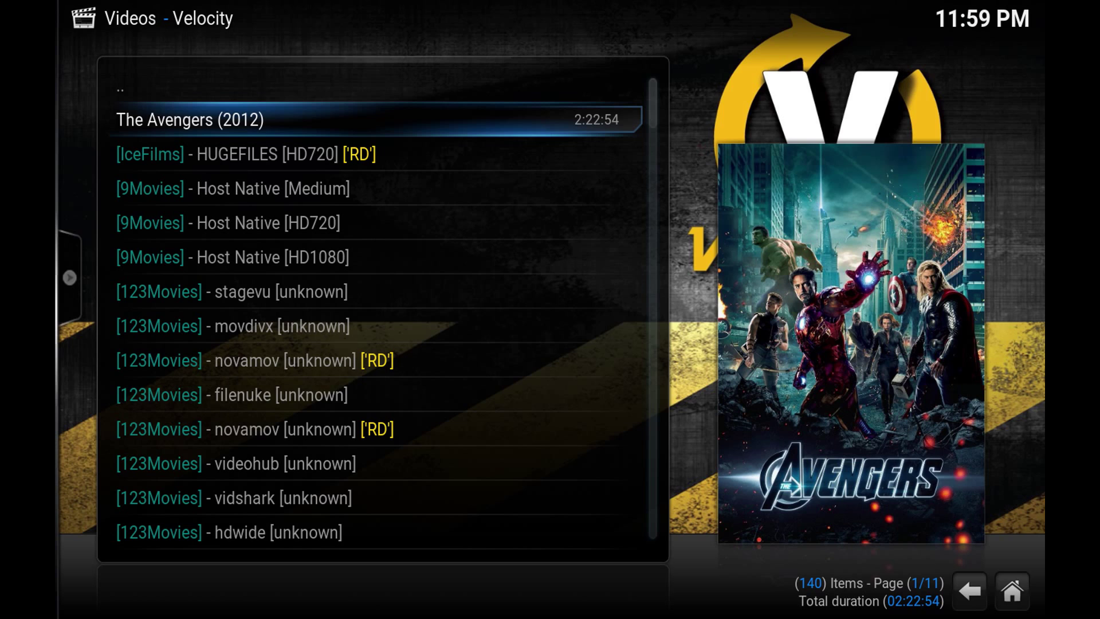
Step: Leave the source list for the home screen and reopen the video add-ons
{"action": "key", "text": "Escape"}
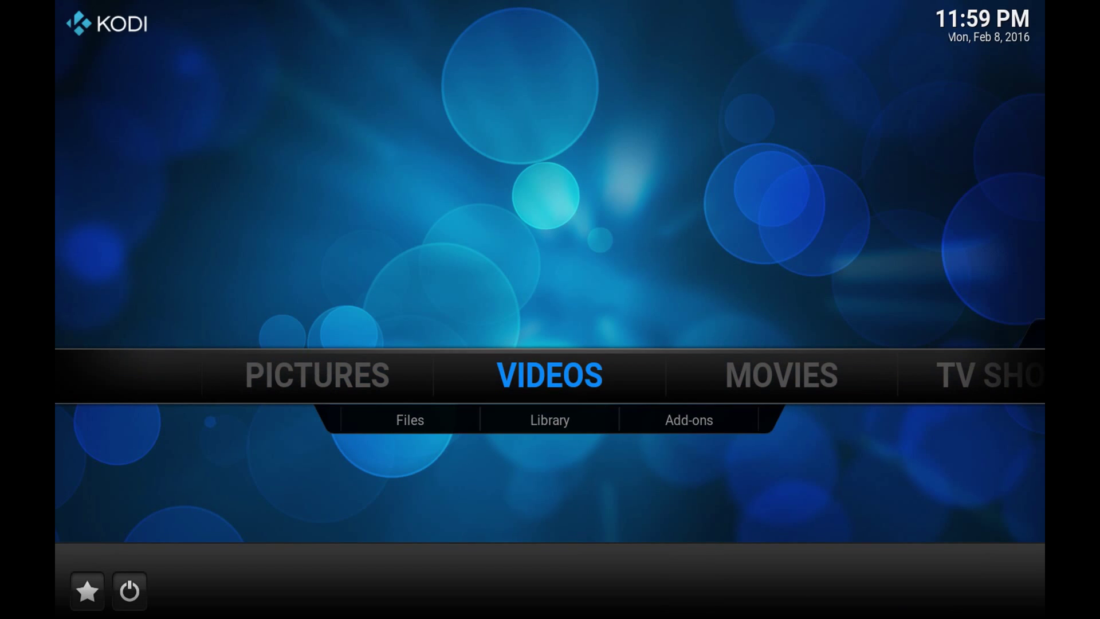
{"action": "left_click", "coordinate": [689, 420]}
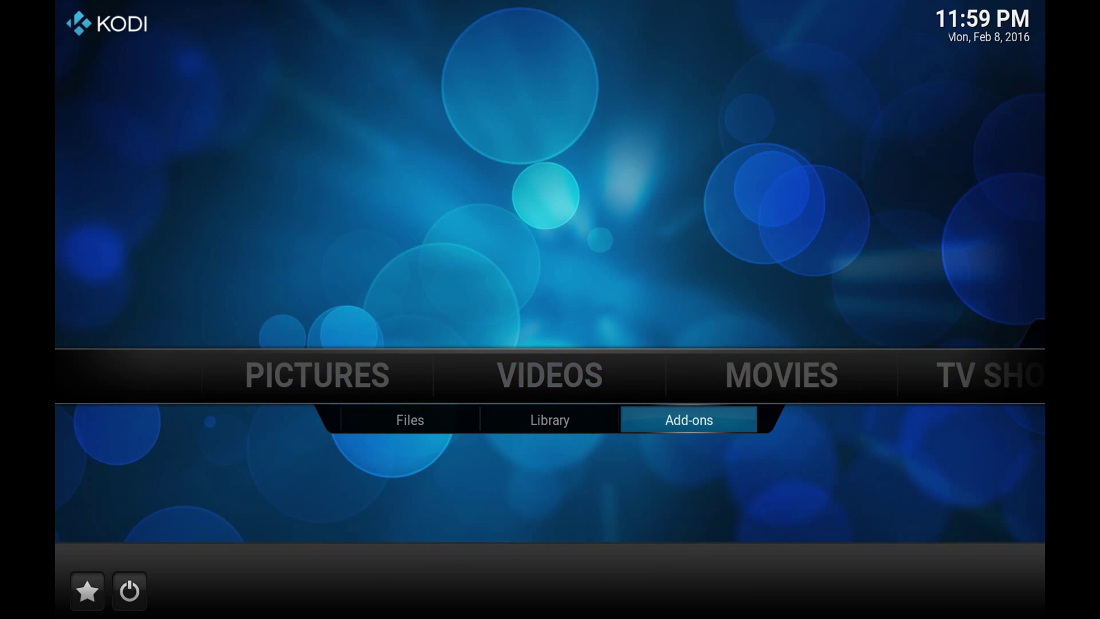
{"action": "key", "text": "Return"}
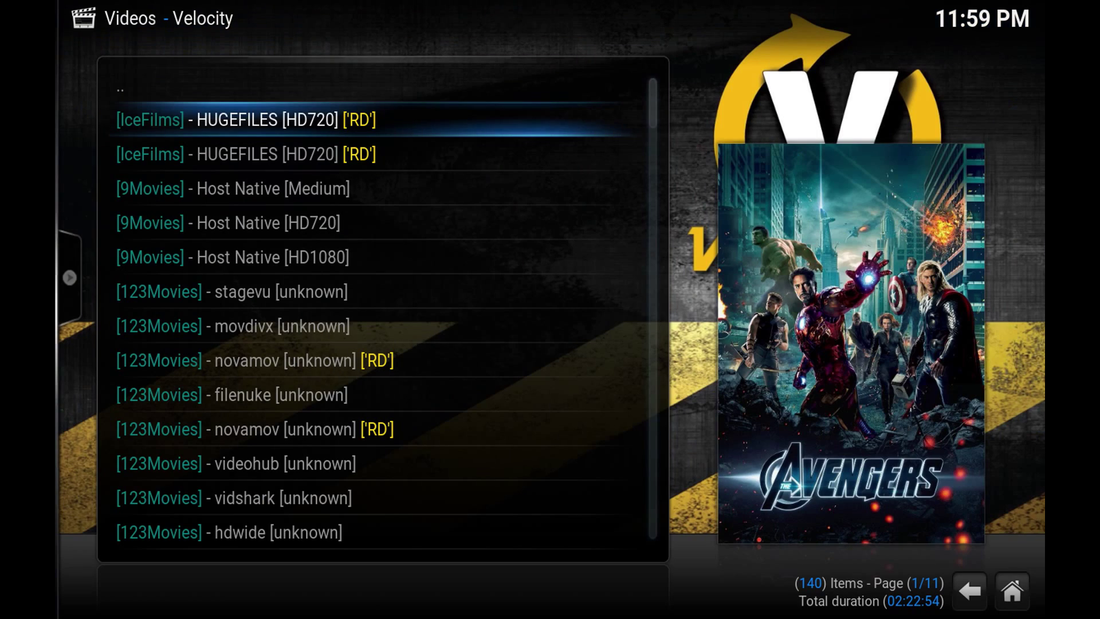
Step: Back out of the Avengers sources and Velocity's movie menus to the list of video add-ons
{"action": "key", "text": "Up"}
{"action": "key", "text": "Return"}
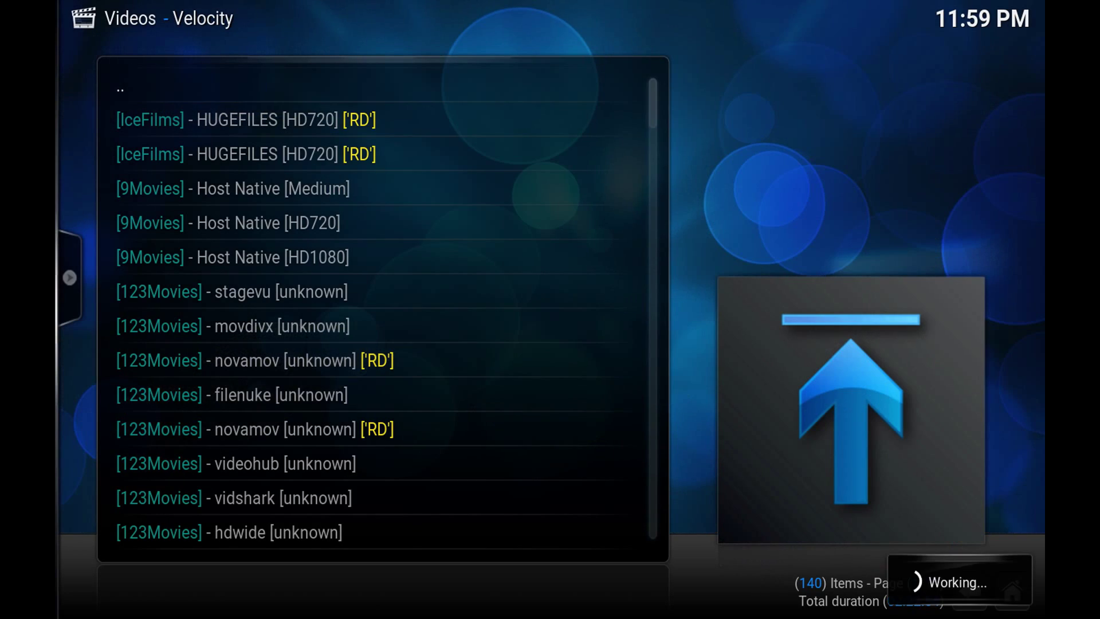
{"action": "key", "text": "Up"}
{"action": "key", "text": "Up"}
{"action": "key", "text": "Up"}
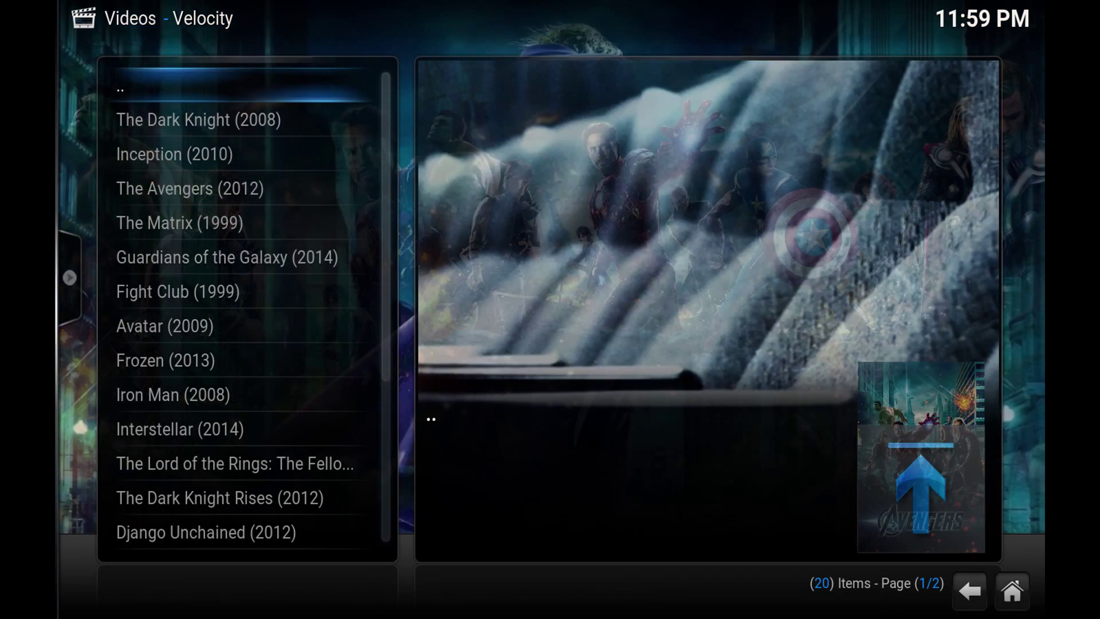
{"action": "key", "text": "Return"}
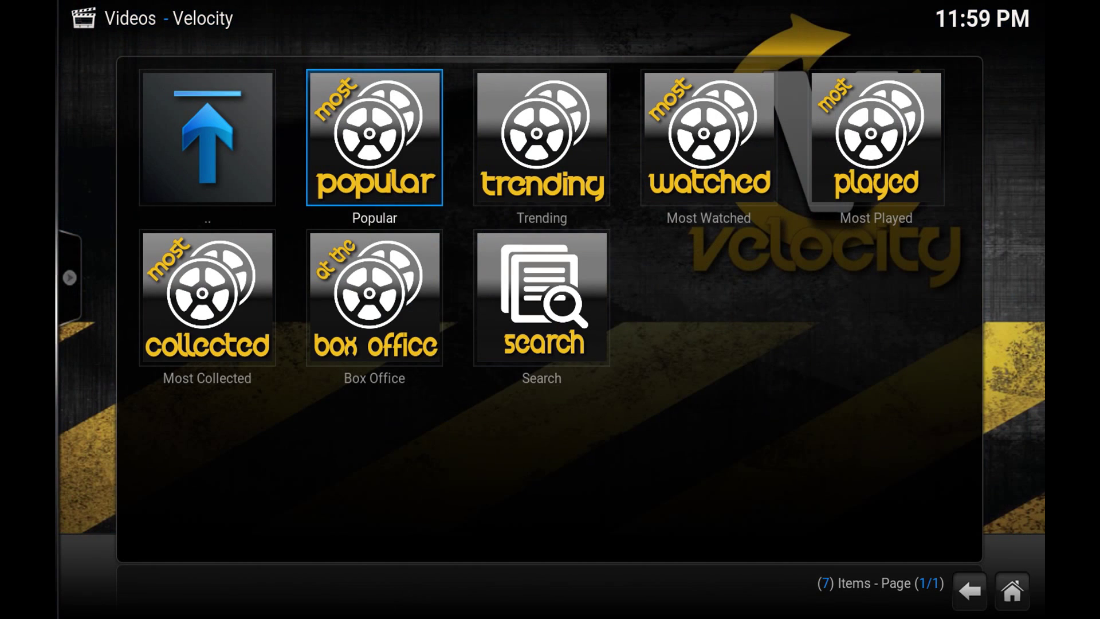
{"action": "key", "text": "Return"}
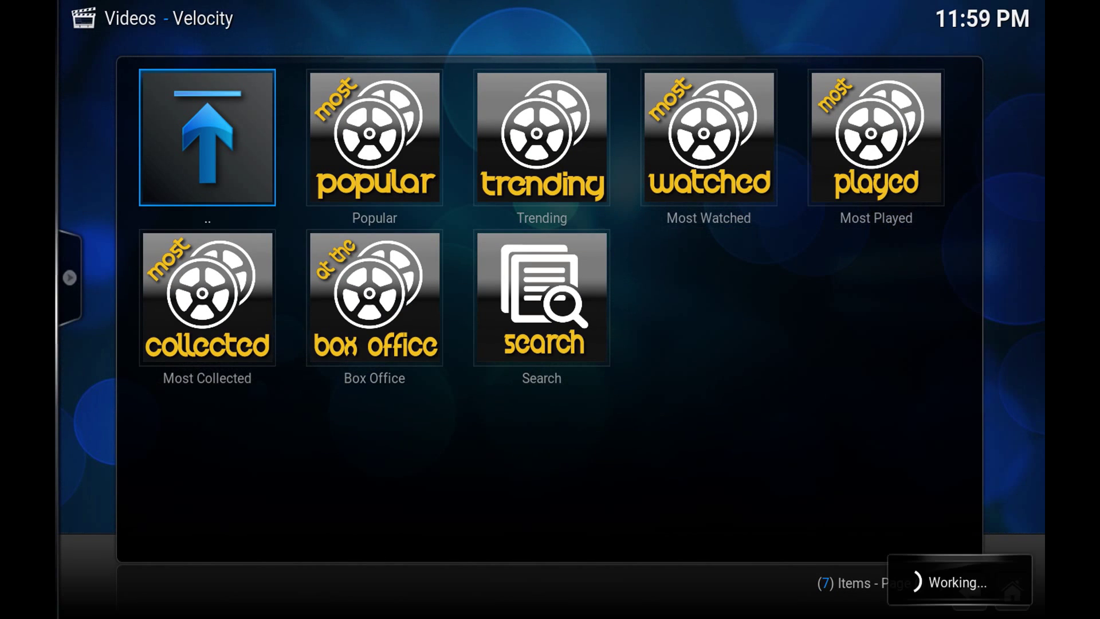
{"action": "key", "text": "Left"}
{"action": "key", "text": "Return"}
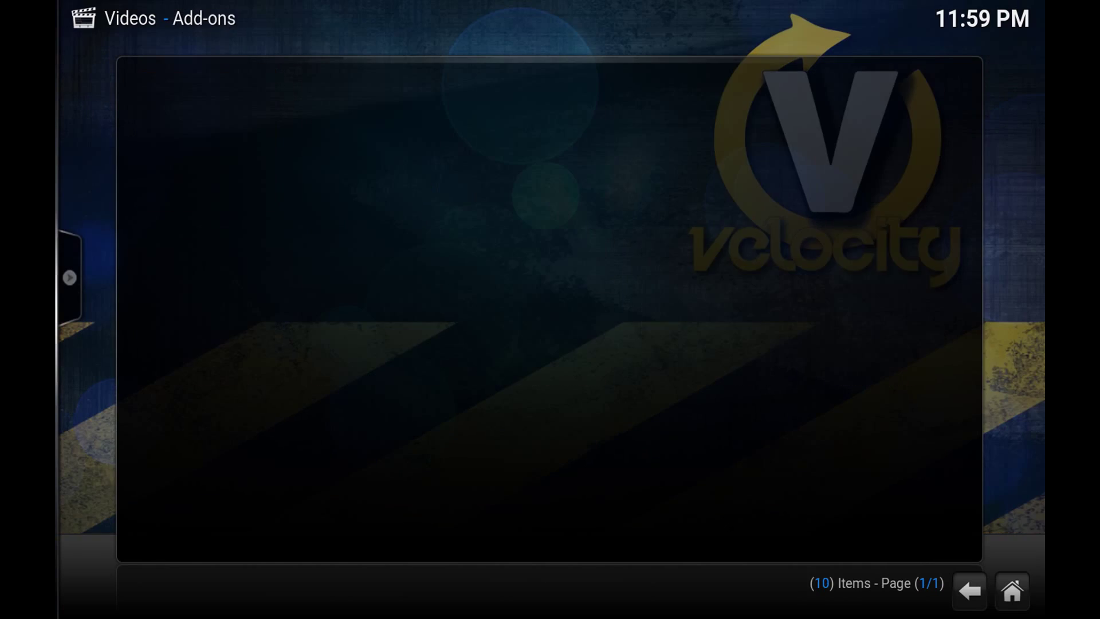
Step: Launch the Genesis add-on from the video add-ons list
{"action": "key", "text": "Up"}
{"action": "key", "text": "Up"}
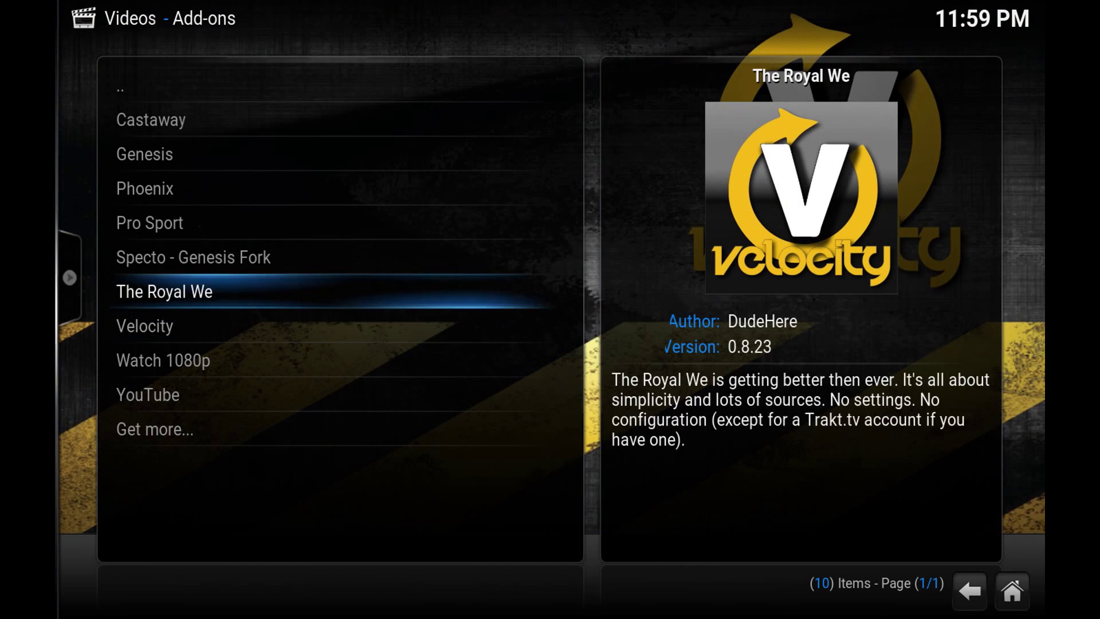
{"action": "key", "text": "Up"}
{"action": "key", "text": "Up"}
{"action": "key", "text": "Up"}
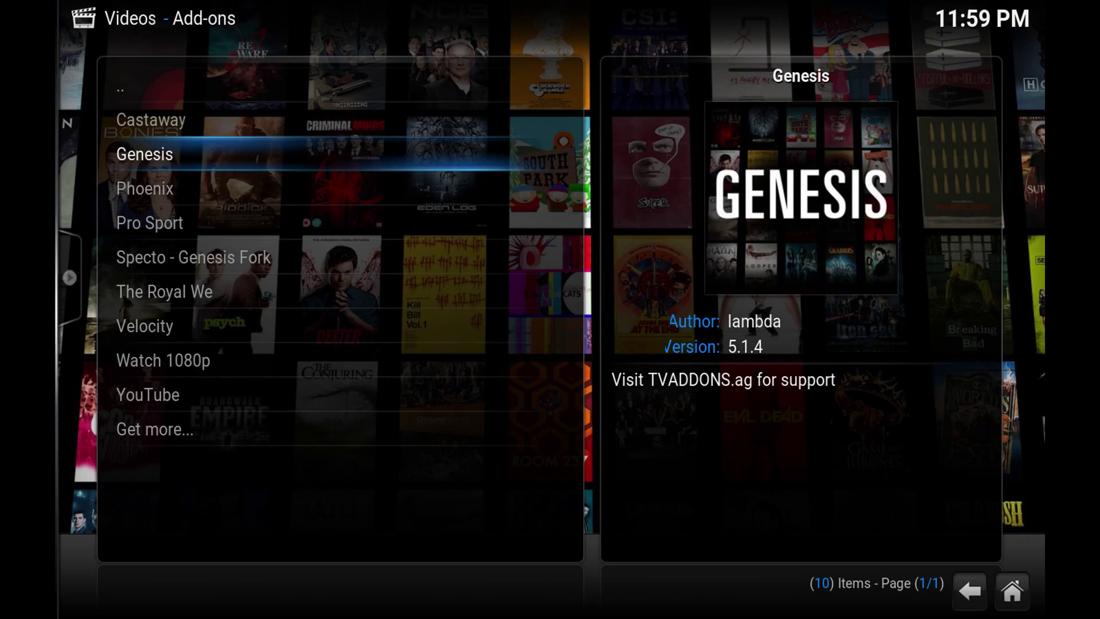
{"action": "key", "text": "Return"}
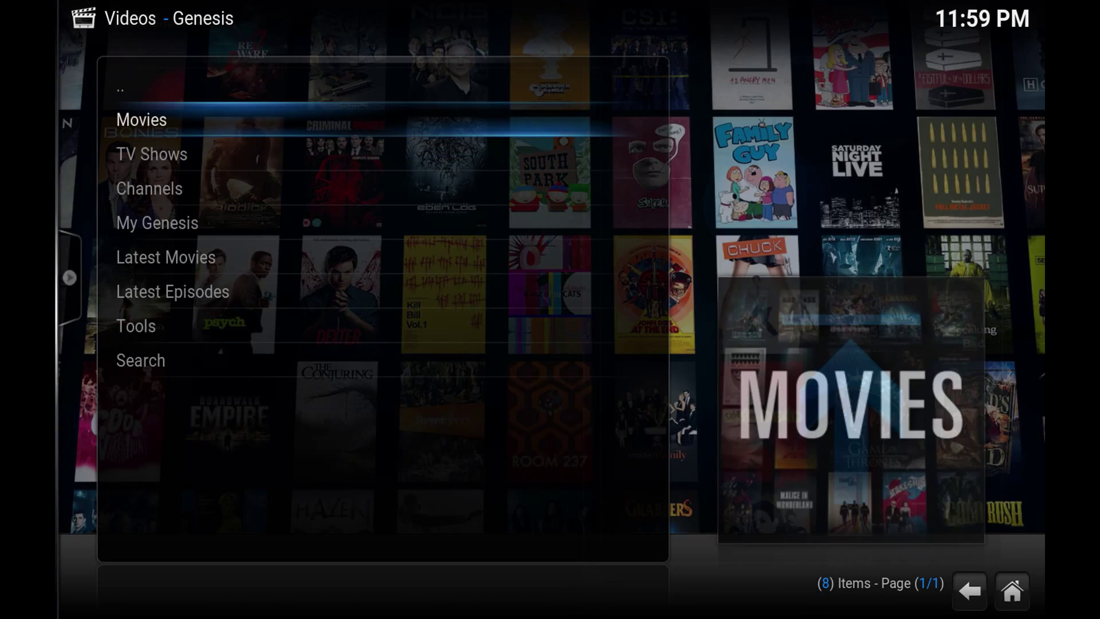
Step: Open the Tools section of the Genesis add-on
{"action": "key", "text": "Down"}
{"action": "key", "text": "Down"}
{"action": "key", "text": "Down"}
{"action": "key", "text": "Down"}
{"action": "key", "text": "Down"}
{"action": "key", "text": "Down"}
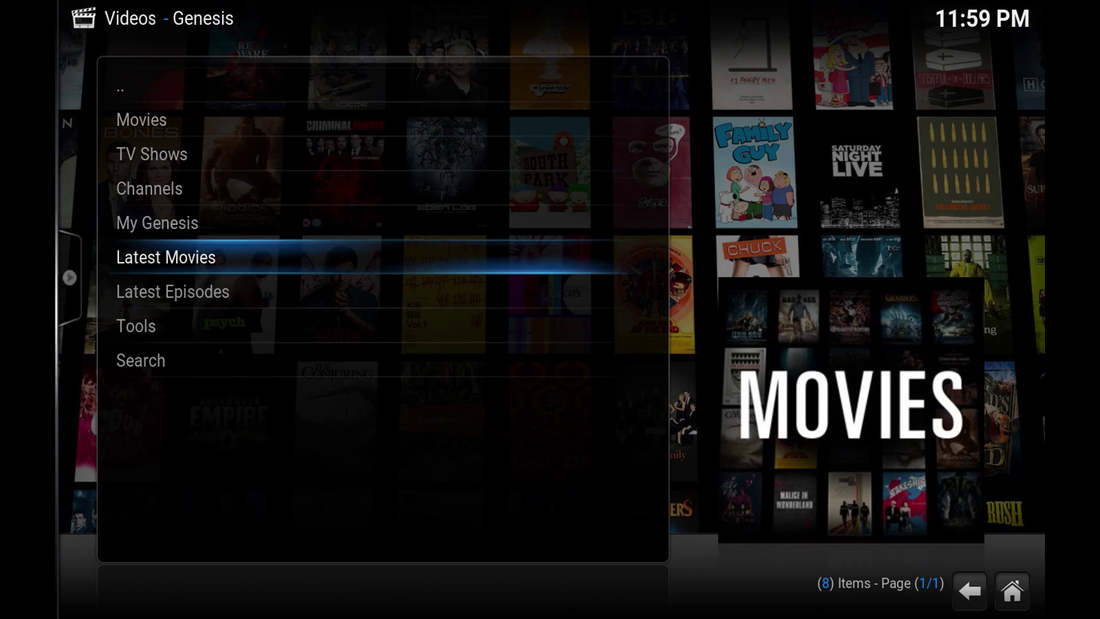
{"action": "key", "text": "Return"}
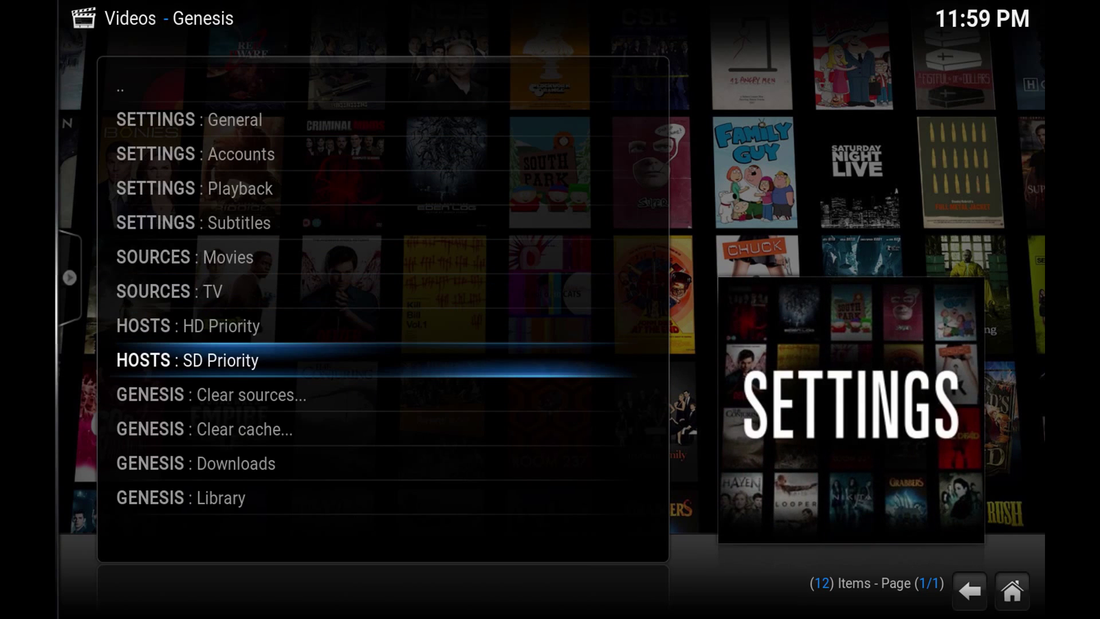
Step: Open the Accounts settings from the Genesis tools
{"action": "key", "text": "Up"}
{"action": "key", "text": "Up"}
{"action": "key", "text": "Up"}
{"action": "key", "text": "Up"}
{"action": "key", "text": "Up"}
{"action": "key", "text": "Up"}
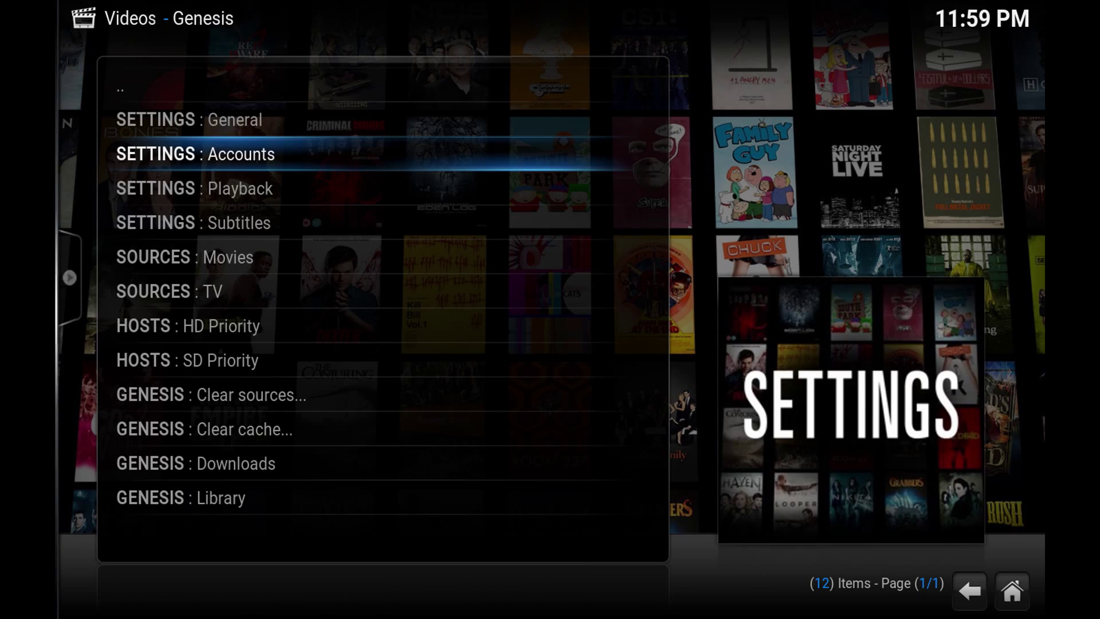
{"action": "key", "text": "Return"}
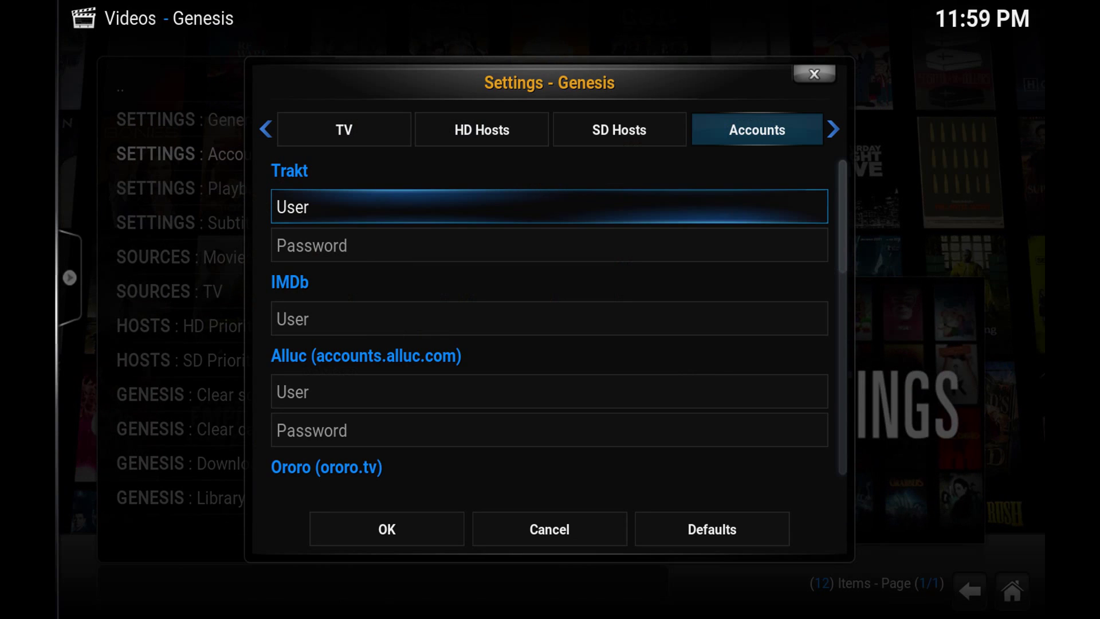
Step: Check the HD Hosts priorities in the Genesis settings and return to the Accounts category
{"action": "key", "text": "Up"}
{"action": "key", "text": "Left"}
{"action": "key", "text": "Left"}
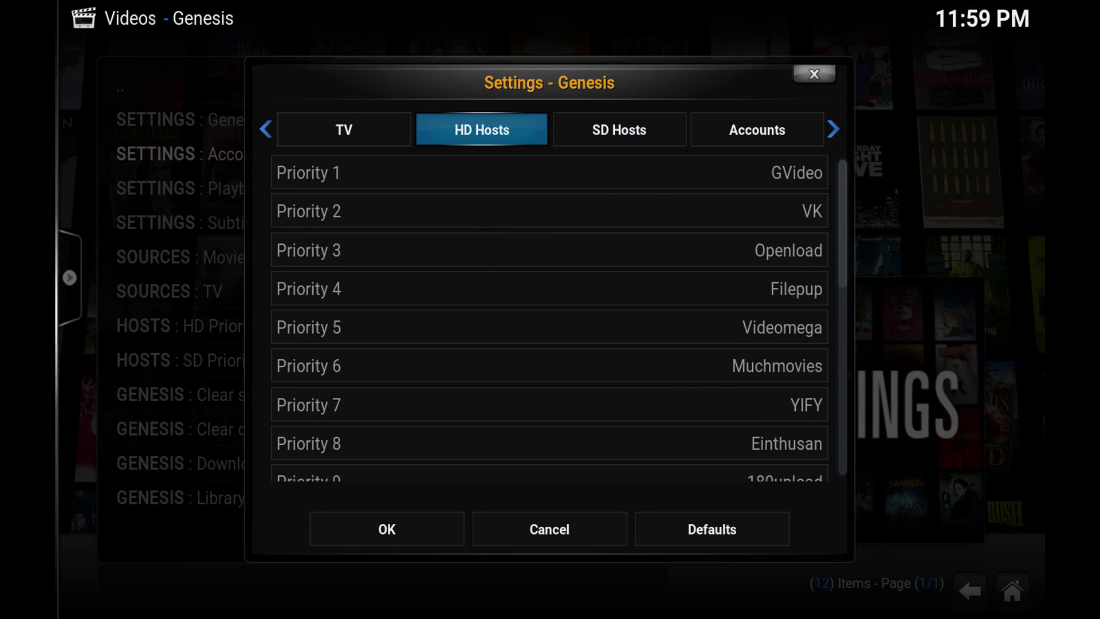
{"action": "key", "text": "Right"}
{"action": "key", "text": "Right"}
{"action": "key", "text": "Down"}
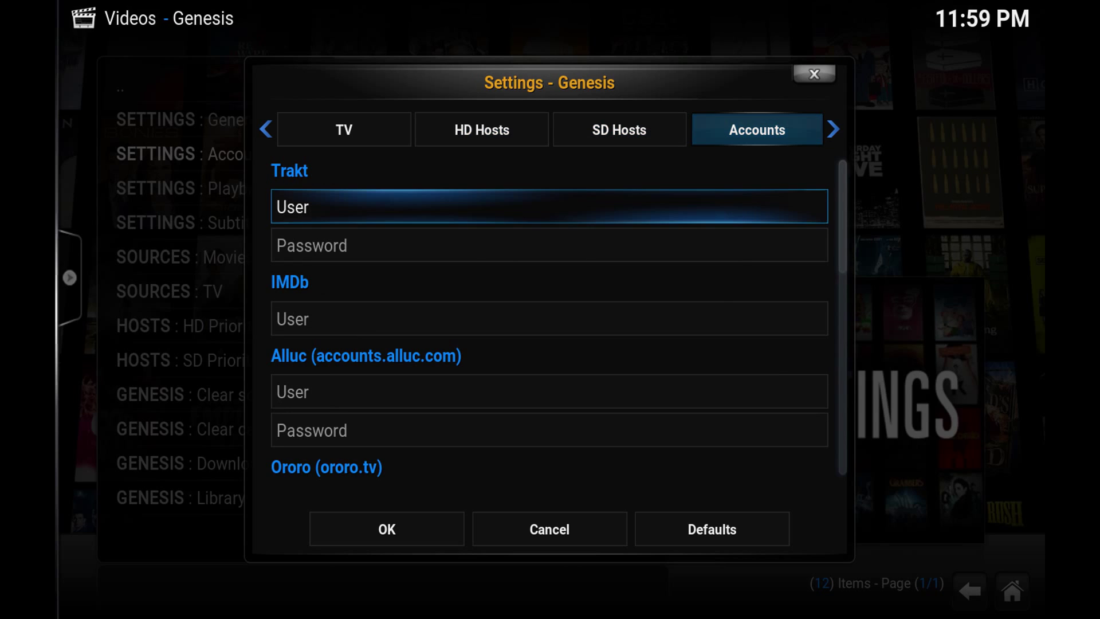
Step: Examine the RealDebrid user and password fields in the Genesis account settings
{"action": "key", "text": "Right"}
{"action": "key", "text": "Down"}
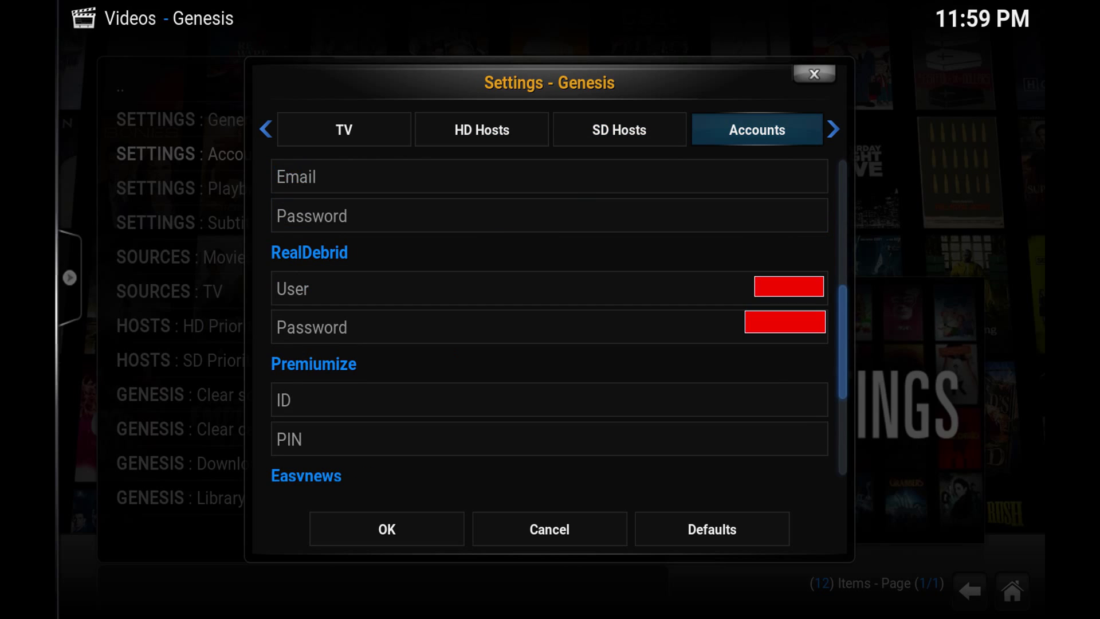
{"action": "key", "text": "Left"}
{"action": "key", "text": "Down"}
{"action": "key", "text": "Down"}
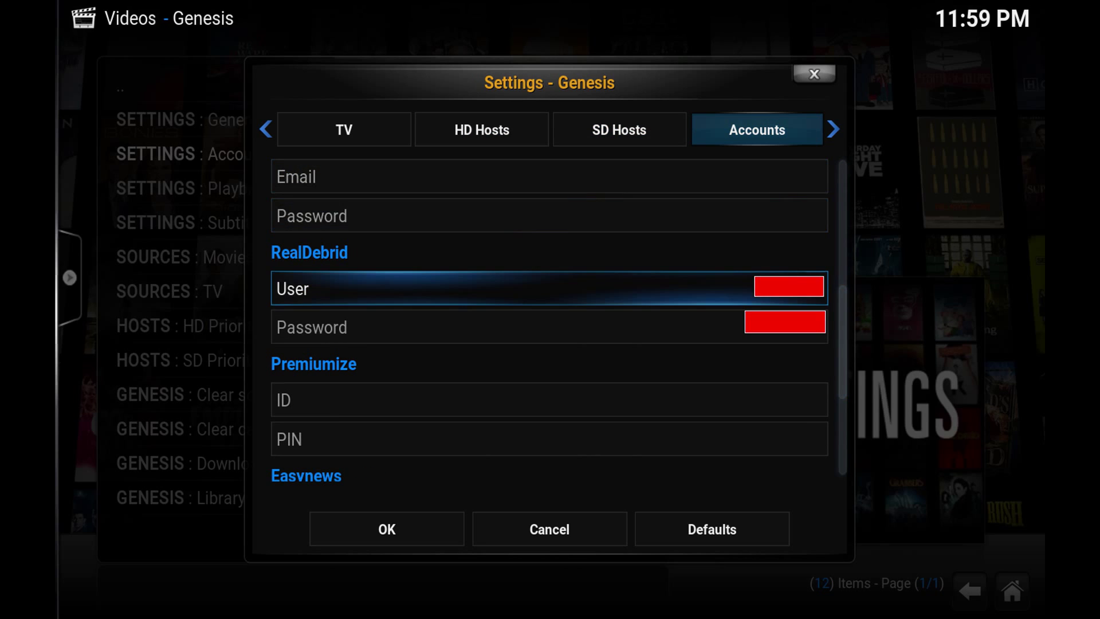
{"action": "key", "text": "Down"}
{"action": "key", "text": "Down"}
{"action": "key", "text": "Down"}
{"action": "key", "text": "Down"}
{"action": "key", "text": "Down"}
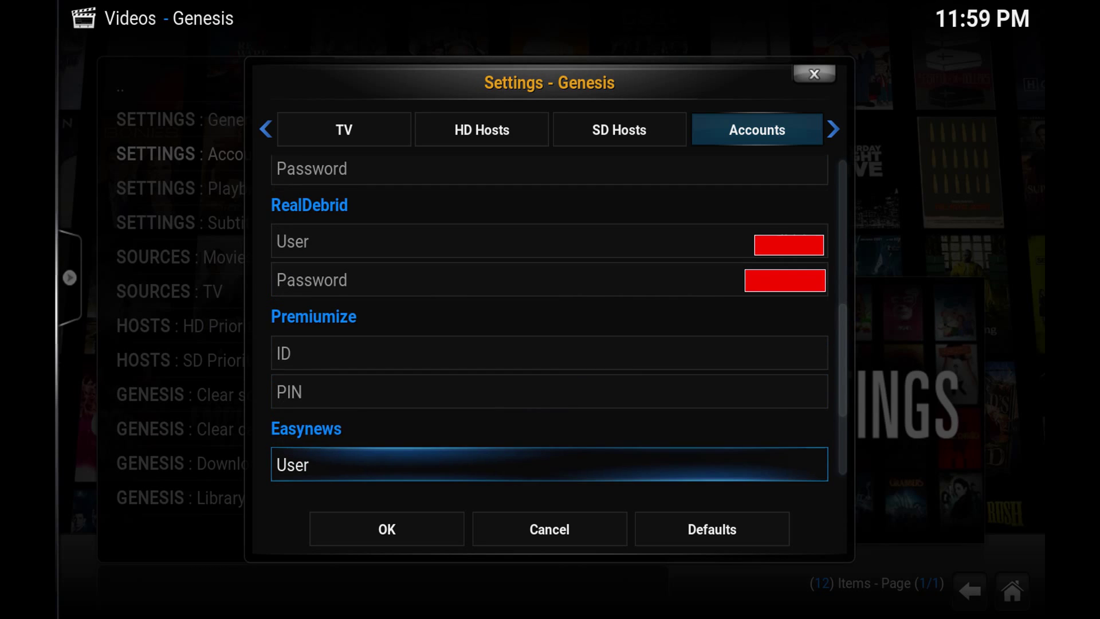
Step: Go past the remaining account fields, accept the Genesis settings and return to the add-on's main menu
{"action": "key", "text": "Up"}
{"action": "key", "text": "Right"}
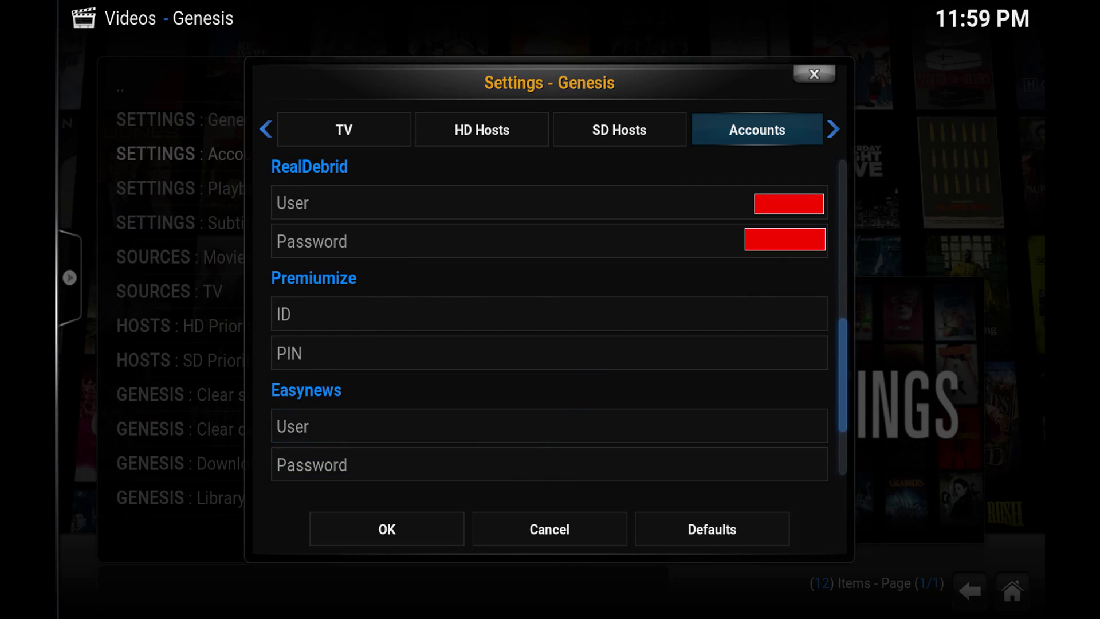
{"action": "key", "text": "Down"}
{"action": "key", "text": "Left"}
{"action": "key", "text": "Down"}
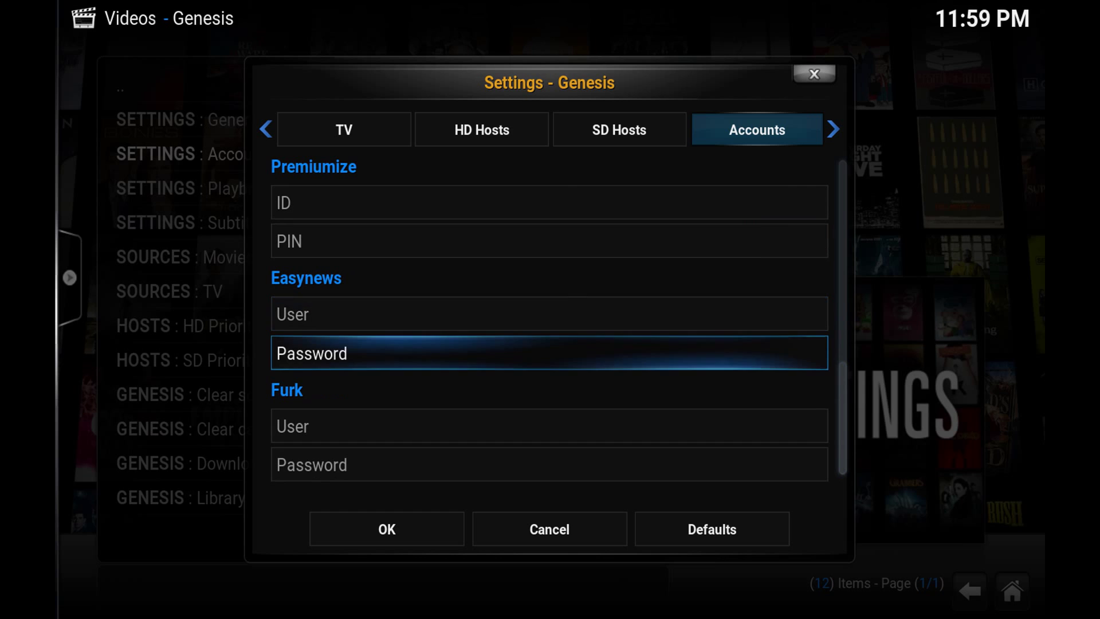
{"action": "key", "text": "Down"}
{"action": "key", "text": "Down"}
{"action": "key", "text": "Down"}
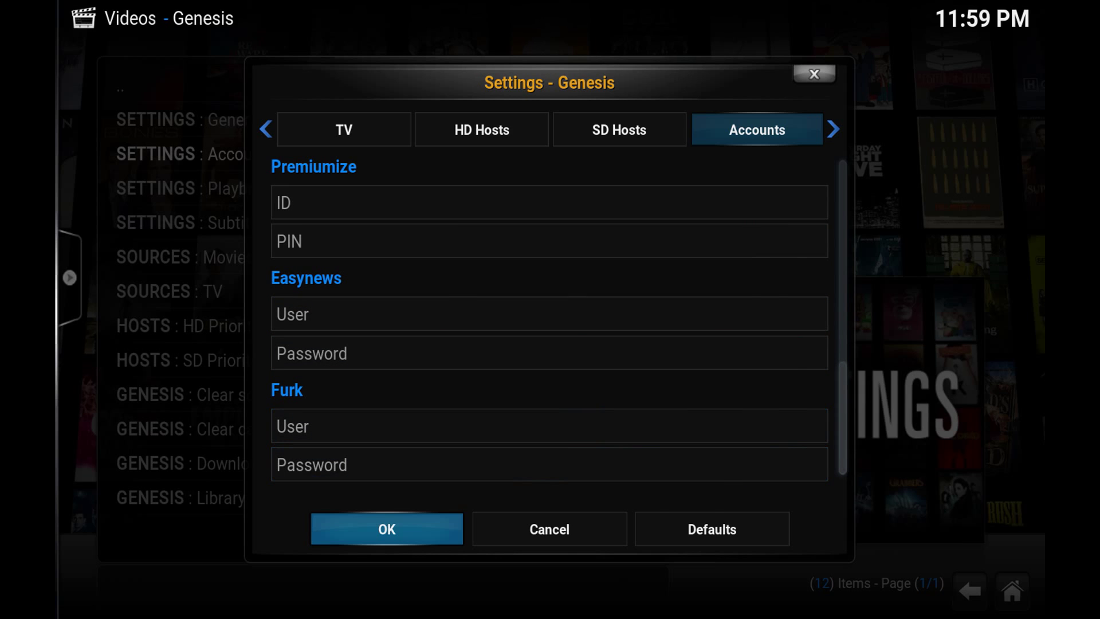
{"action": "key", "text": "Return"}
{"action": "key", "text": "BackSpace"}
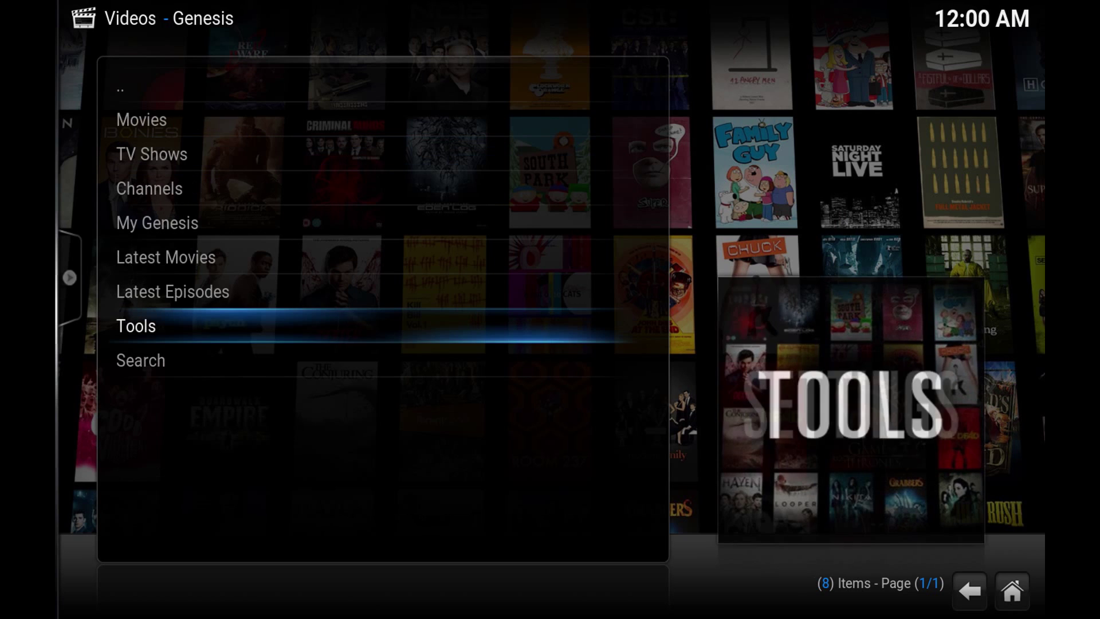
Step: Open the Most Popular list in the Movies section of Genesis
{"action": "key", "text": "Up"}
{"action": "key", "text": "Up"}
{"action": "key", "text": "Up"}
{"action": "key", "text": "Up"}
{"action": "key", "text": "Up"}
{"action": "key", "text": "Up"}
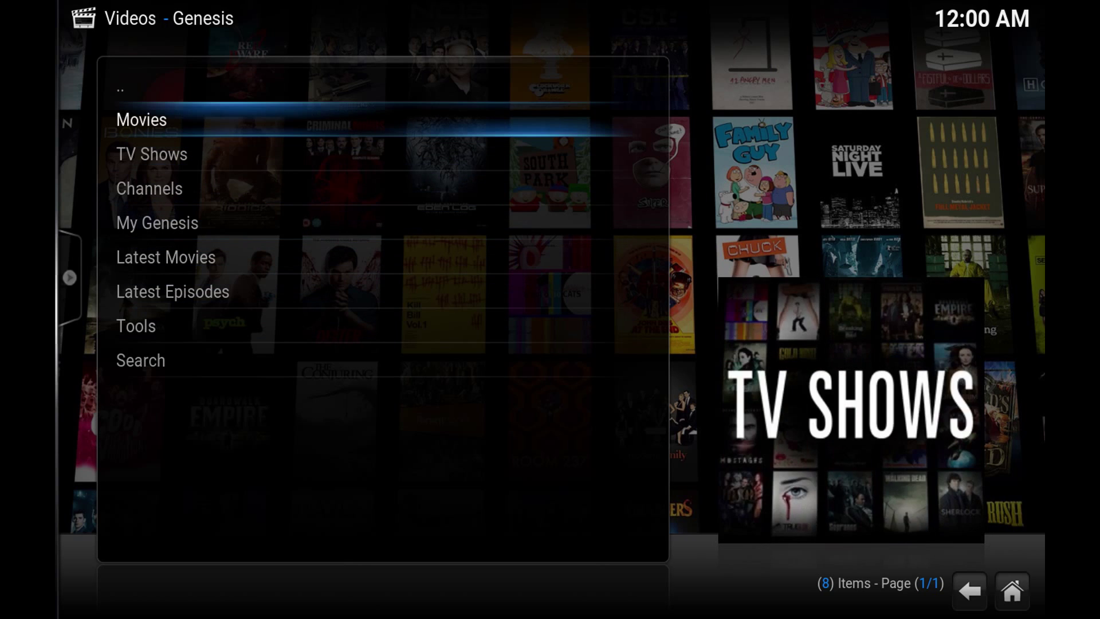
{"action": "key", "text": "Return"}
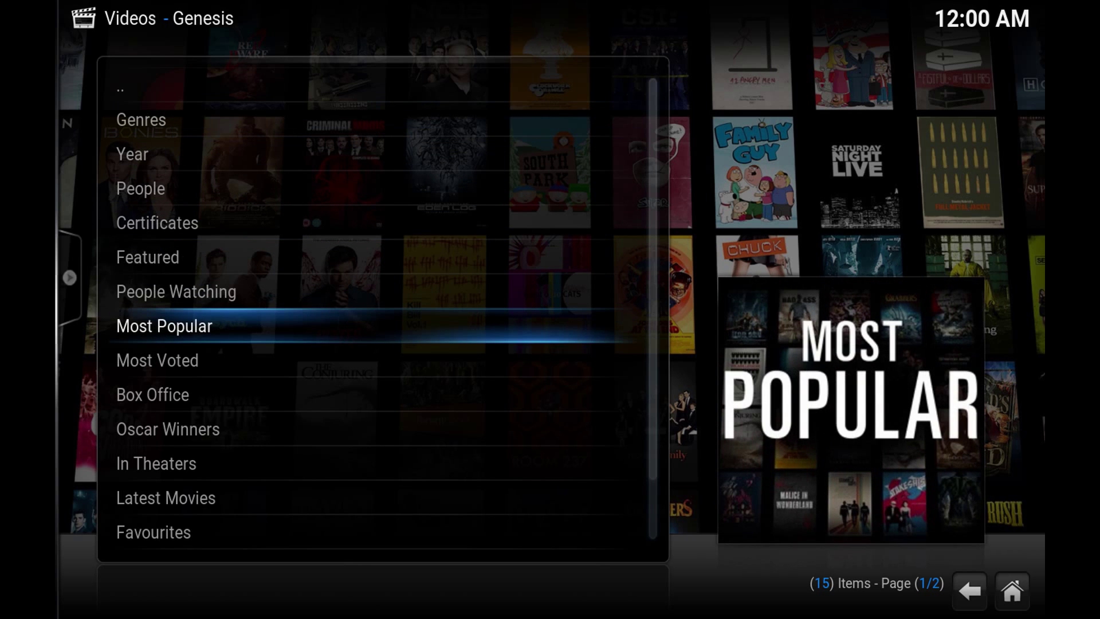
{"action": "key", "text": "Return"}
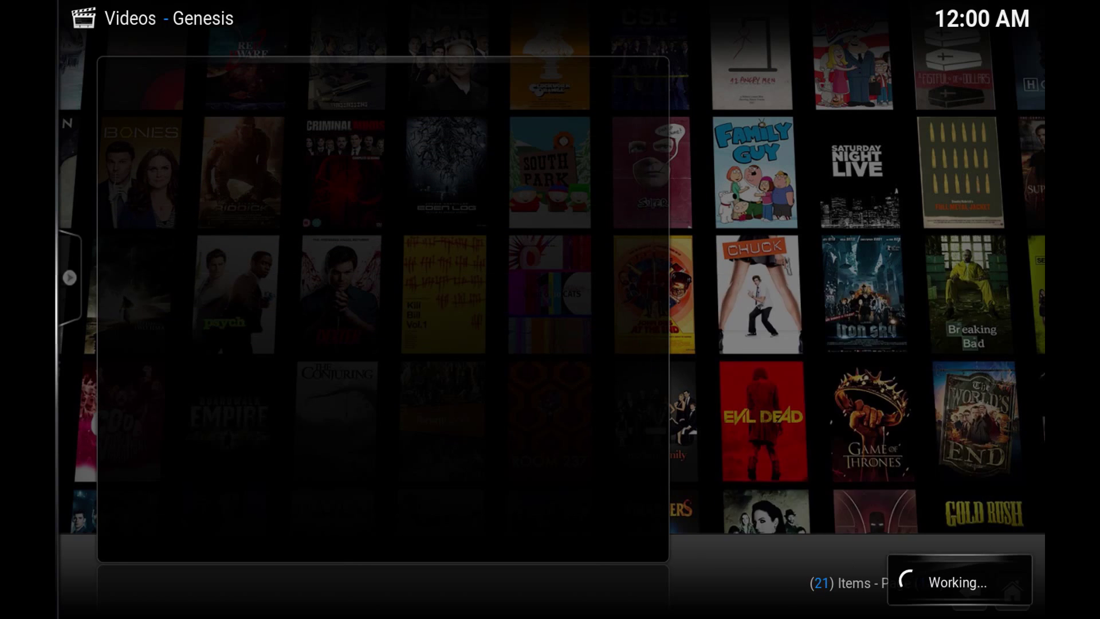
Step: Open the list of available sources for The Revenant (2015)
{"action": "key", "text": "Right"}
{"action": "key", "text": "Left"}
{"action": "key", "text": "Left"}
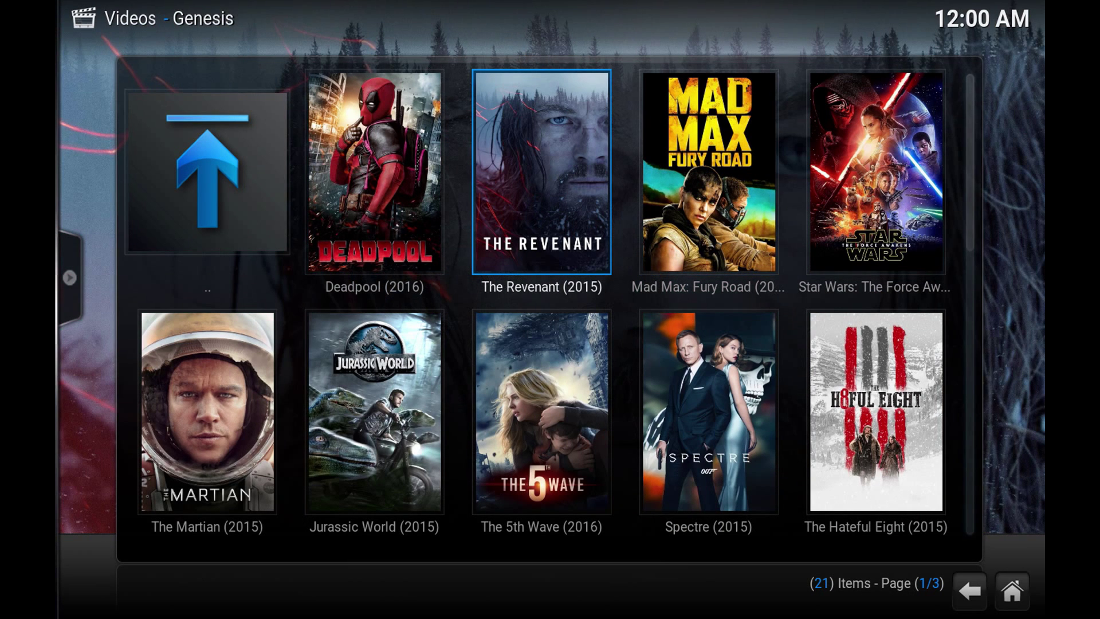
{"action": "key", "text": "Return"}
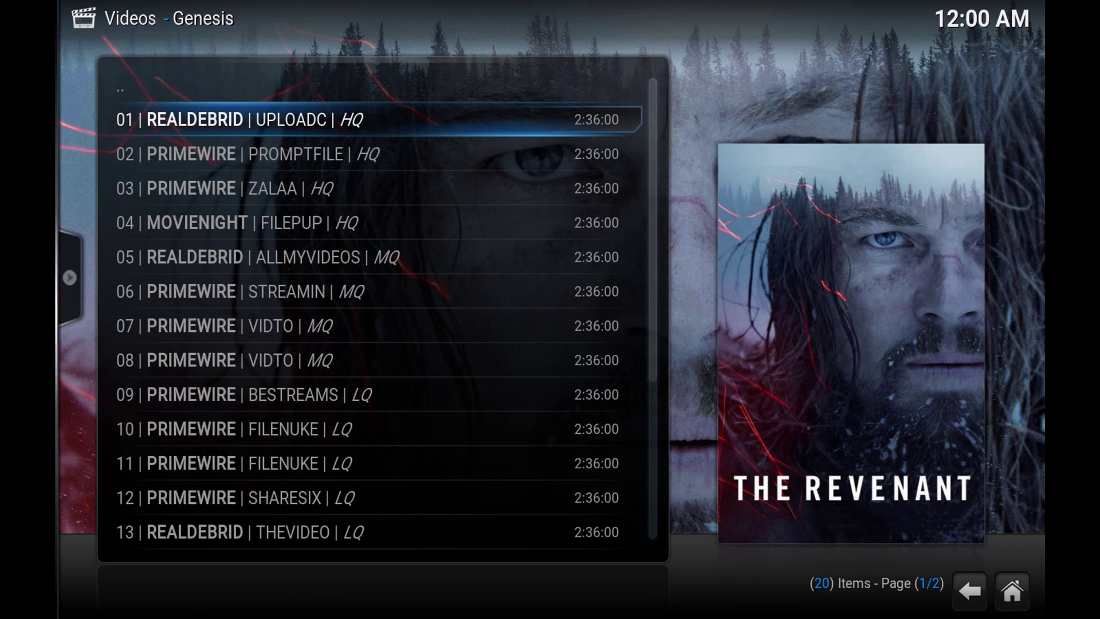
Step: Examine the RealDebrid entries and their quality labels among the sources for The Revenant
{"action": "key", "text": "Down"}
{"action": "key", "text": "Down"}
{"action": "key", "text": "Down"}
{"action": "key", "text": "Down"}
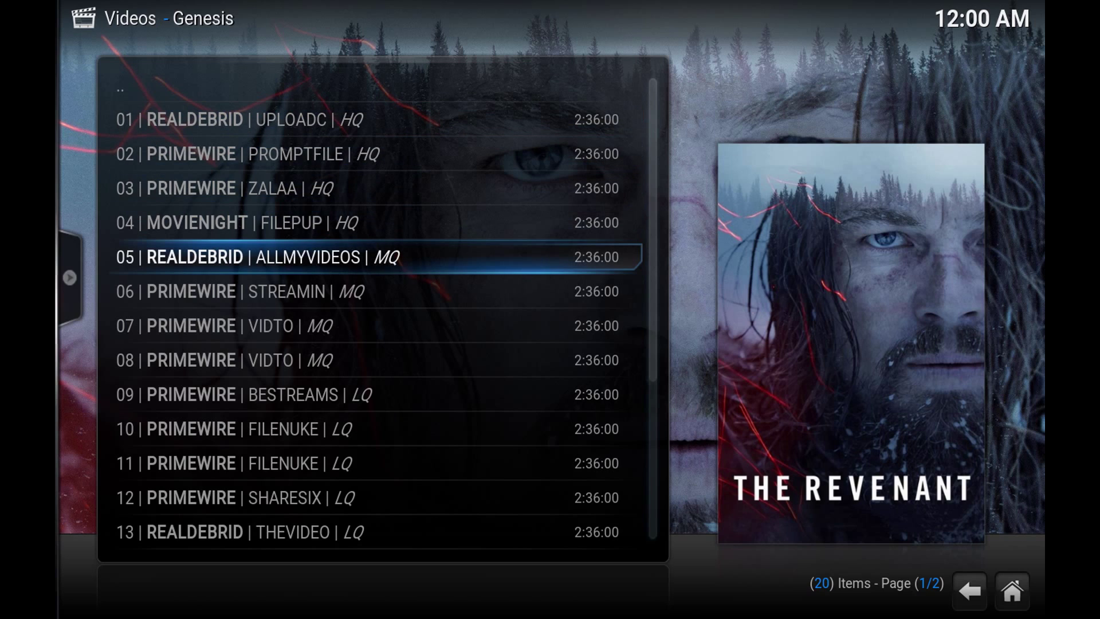
{"action": "key", "text": "Down"}
{"action": "key", "text": "Down"}
{"action": "key", "text": "Down"}
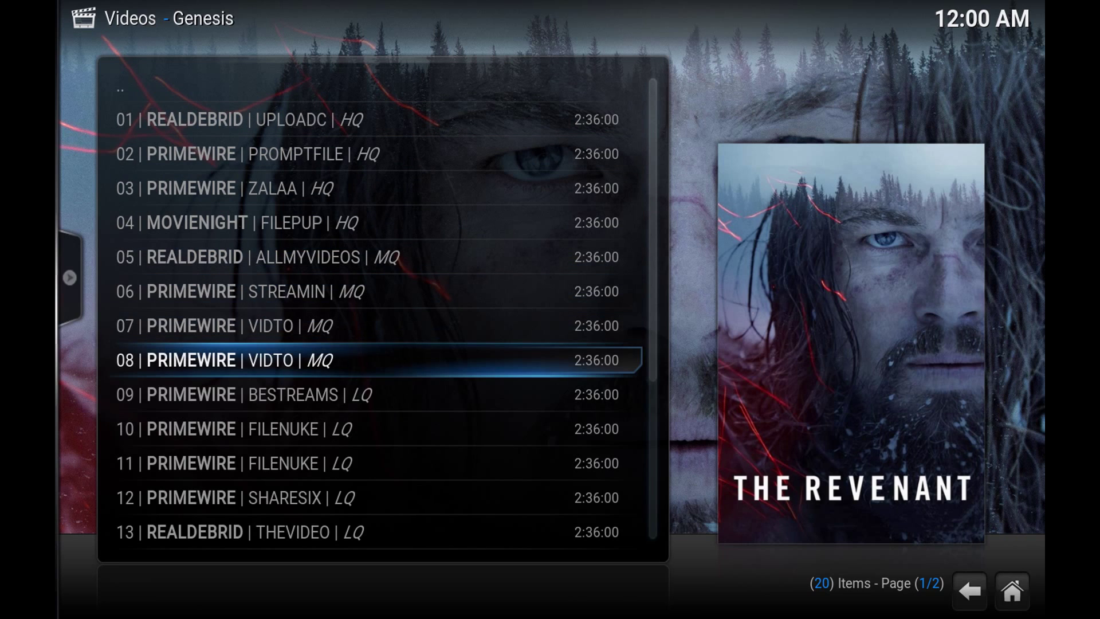
{"action": "key", "text": "Up"}
{"action": "key", "text": "Up"}
{"action": "key", "text": "Up"}
{"action": "key", "text": "Up"}
{"action": "key", "text": "Up"}
{"action": "key", "text": "Up"}
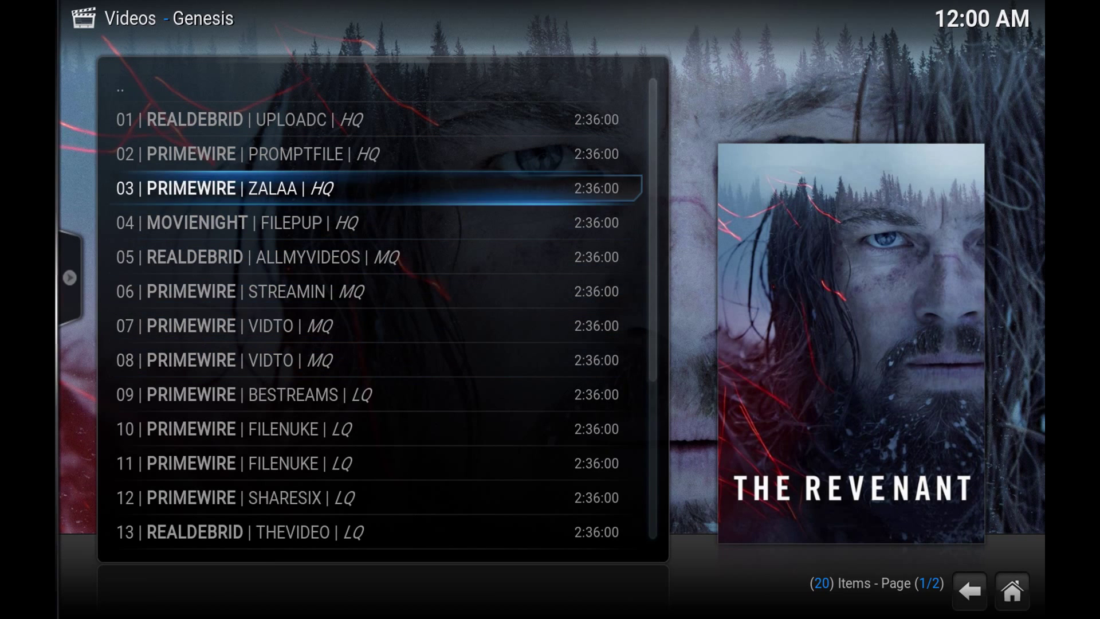
{"action": "key", "text": "Up"}
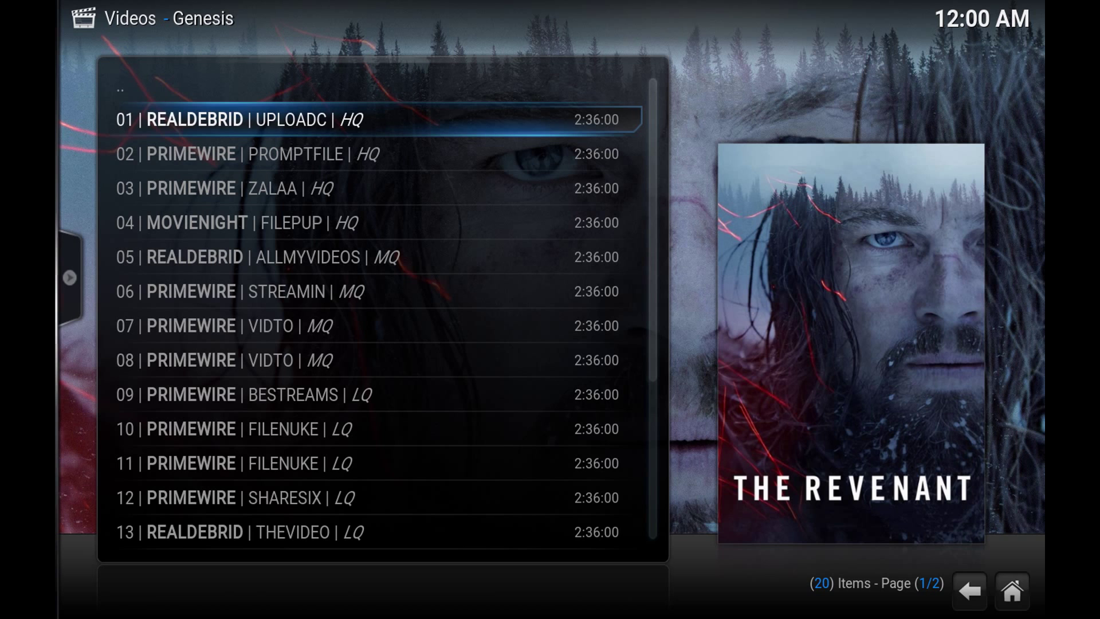
Step: Leave the sources of The Revenant and go back through the Most Popular list to the movie categories
{"action": "key", "text": "backslash"}
{"action": "key", "text": "BackSpace"}
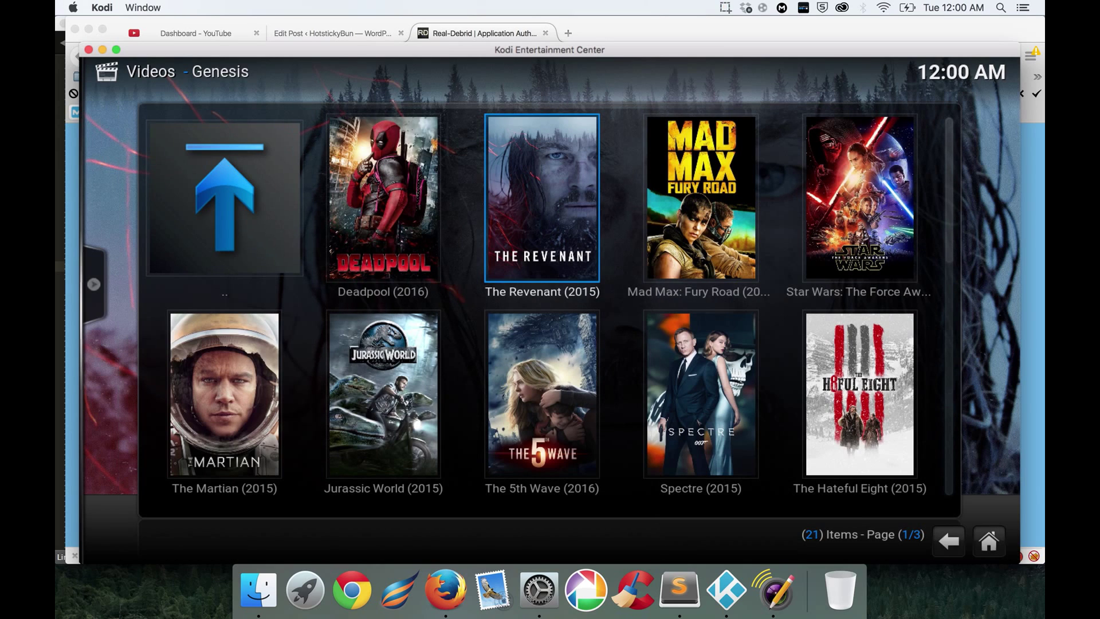
{"action": "key", "text": "backslash"}
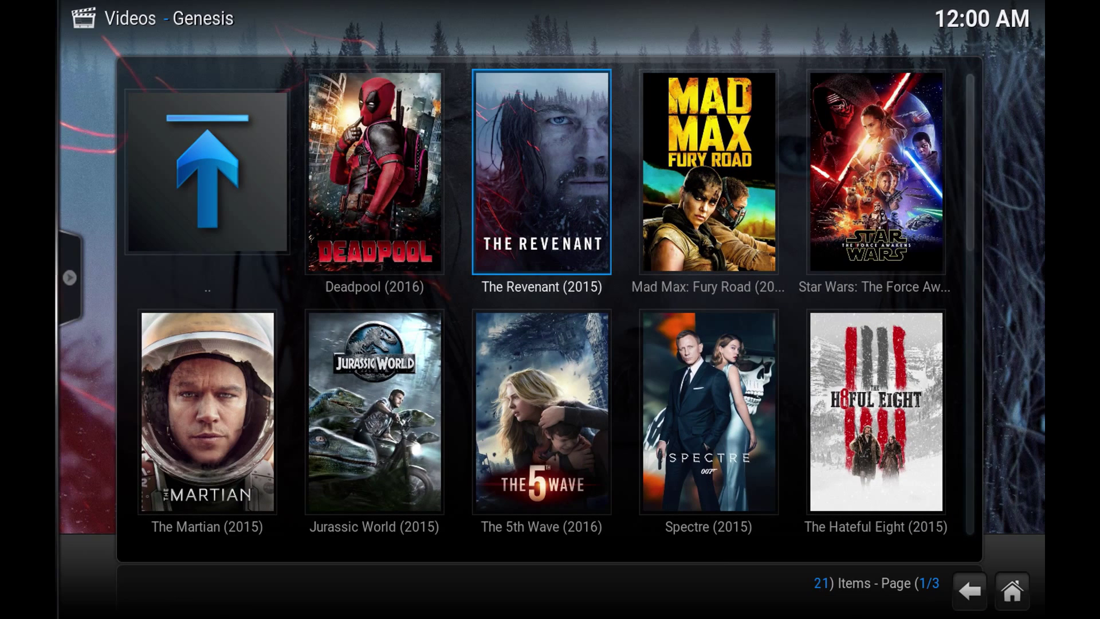
{"action": "key", "text": "Left"}
{"action": "key", "text": "Left"}
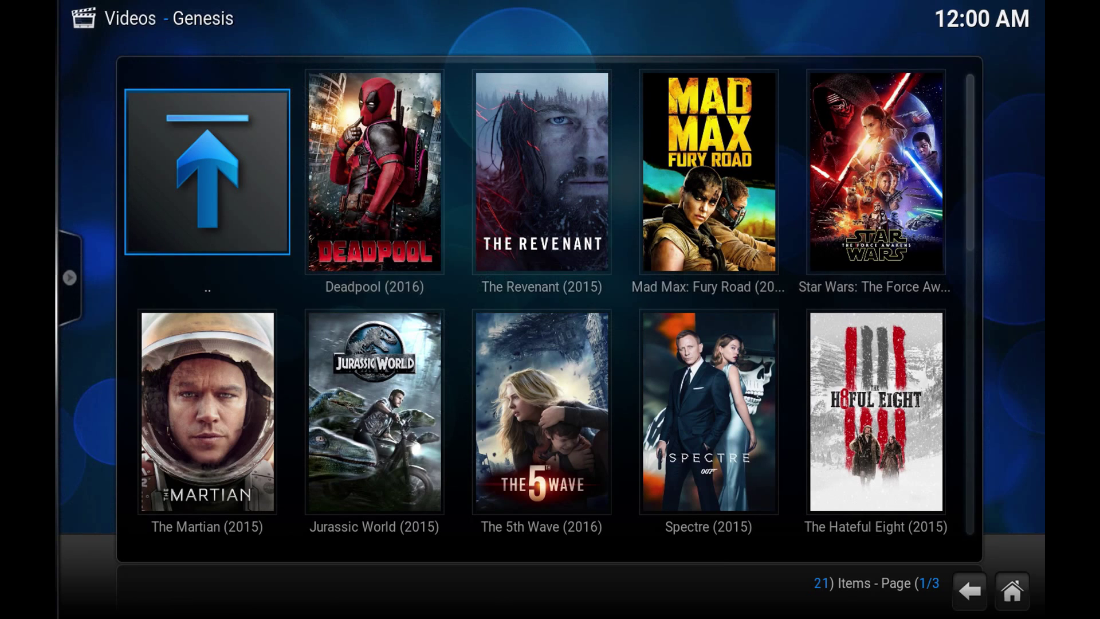
{"action": "key", "text": "Return"}
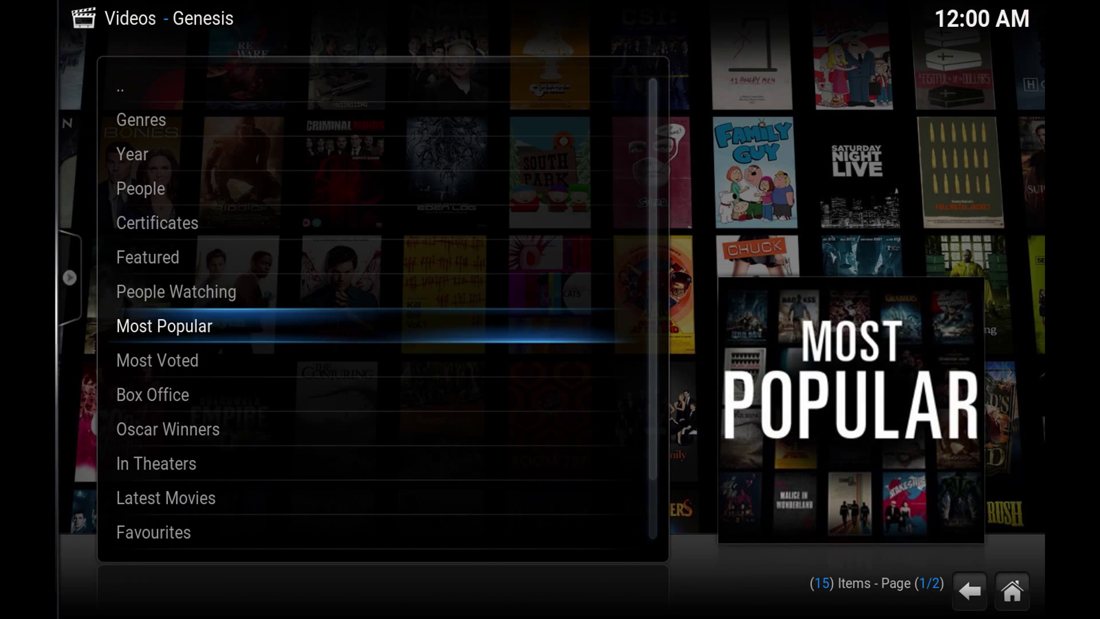
Step: Return from the movie categories to the main menu of Genesis
{"action": "key", "text": "Up"}
{"action": "key", "text": "Up"}
{"action": "key", "text": "Up"}
{"action": "key", "text": "Up"}
{"action": "key", "text": "Up"}
{"action": "key", "text": "Up"}
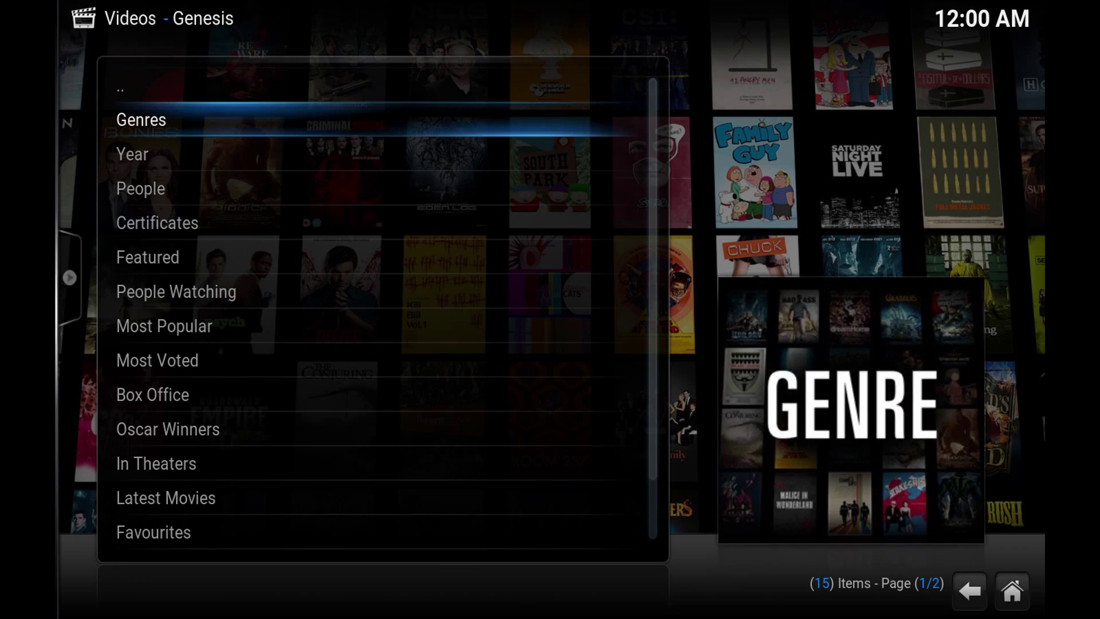
{"action": "key", "text": "Up"}
{"action": "key", "text": "Return"}
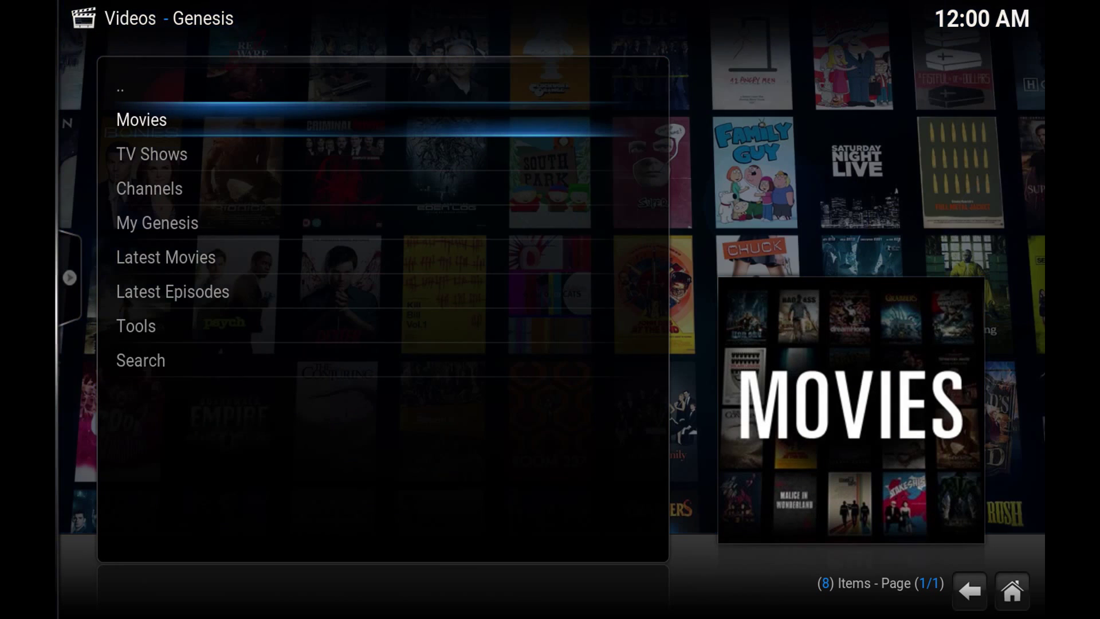